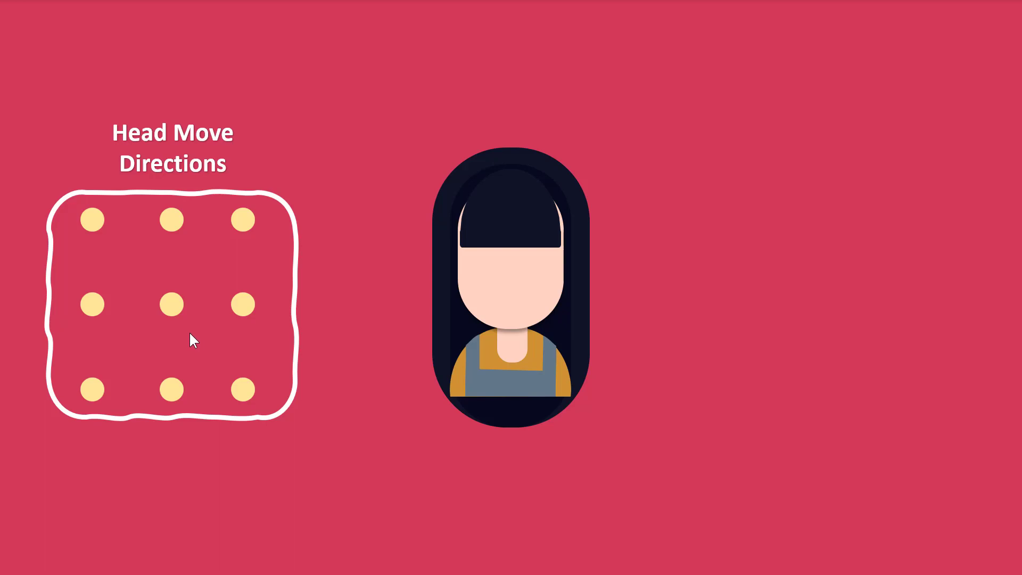
Demo the slide show as the avatar's head turns toward the bottom, left and top dots
{"action": "mouse_move", "coordinate": [243, 313]}
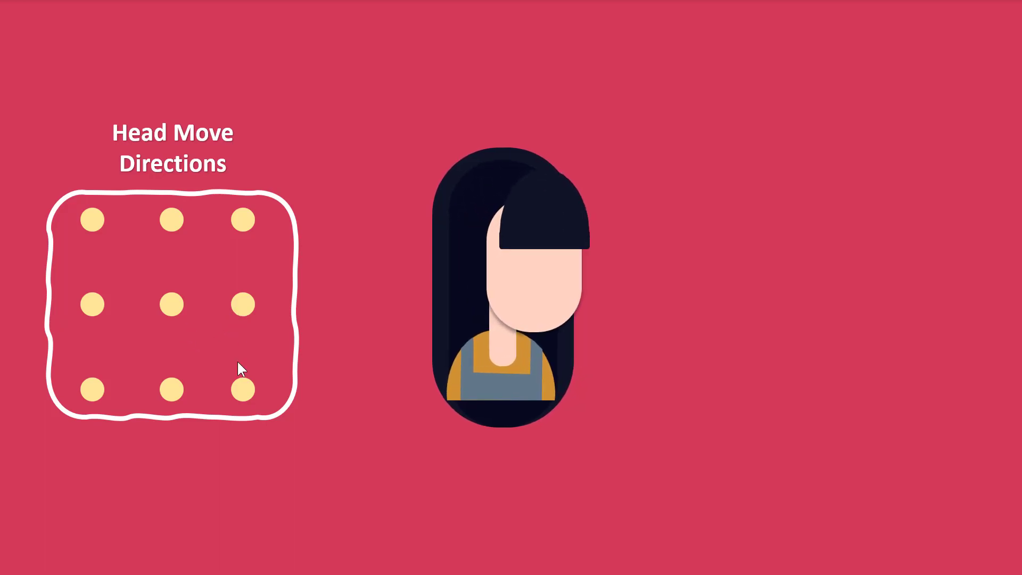
{"action": "mouse_move", "coordinate": [175, 389]}
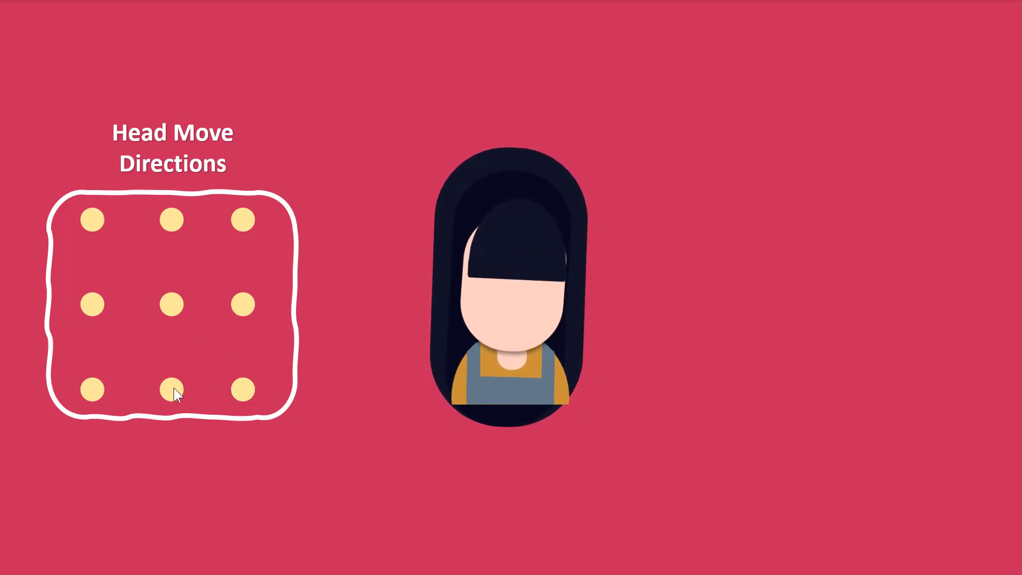
{"action": "mouse_move", "coordinate": [101, 386]}
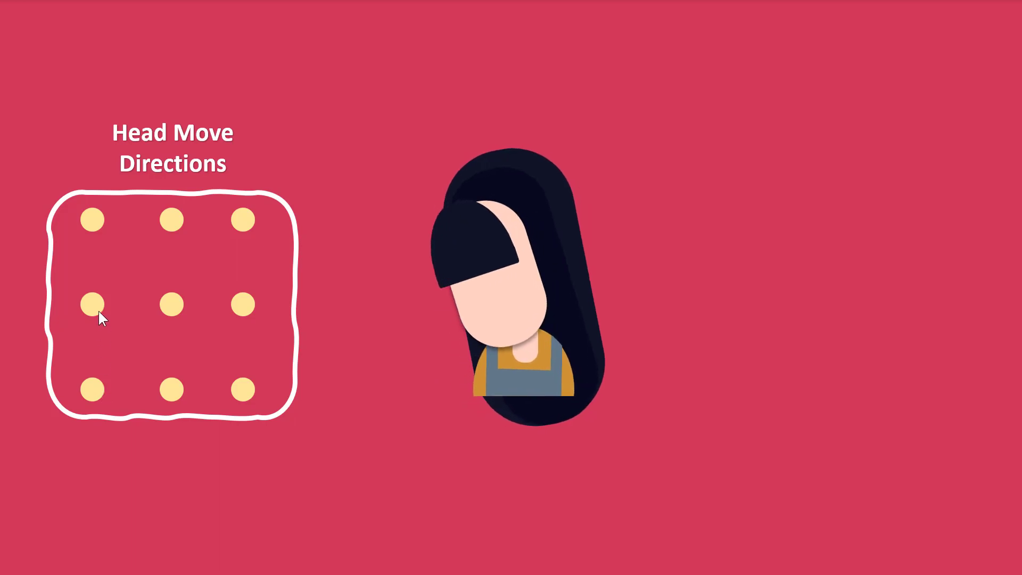
{"action": "mouse_move", "coordinate": [95, 212]}
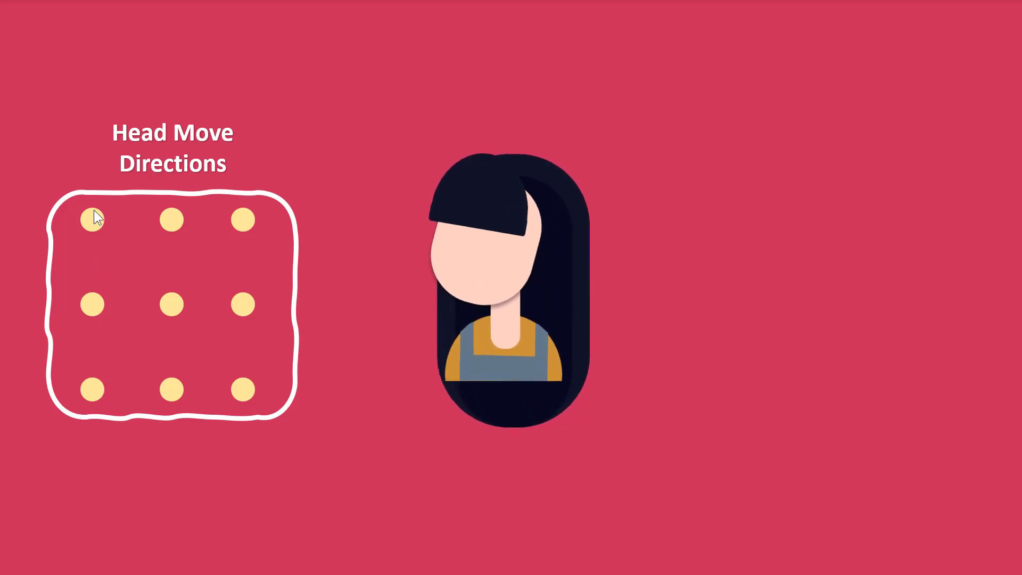
{"action": "mouse_move", "coordinate": [170, 228]}
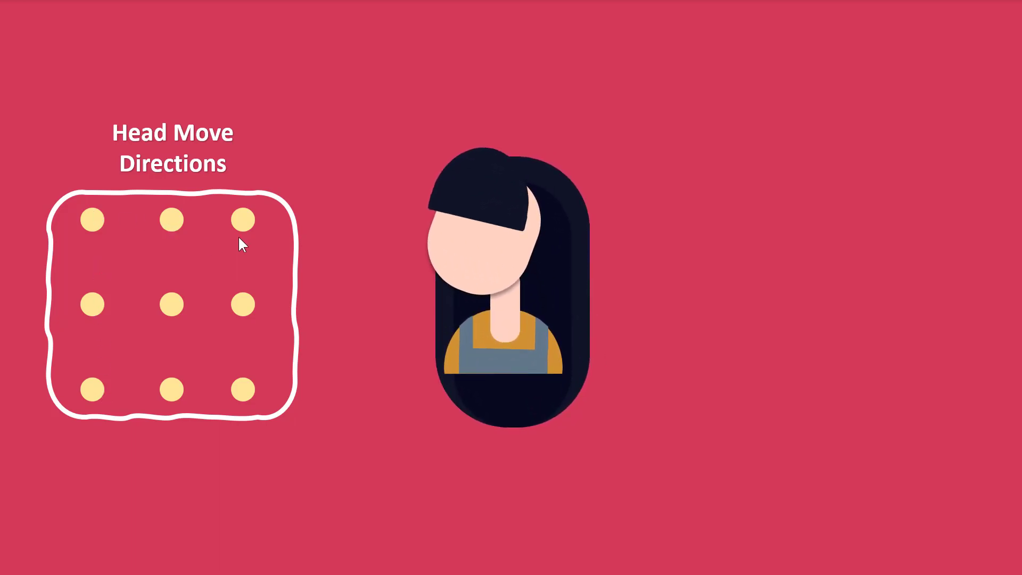
{"action": "mouse_move", "coordinate": [244, 222]}
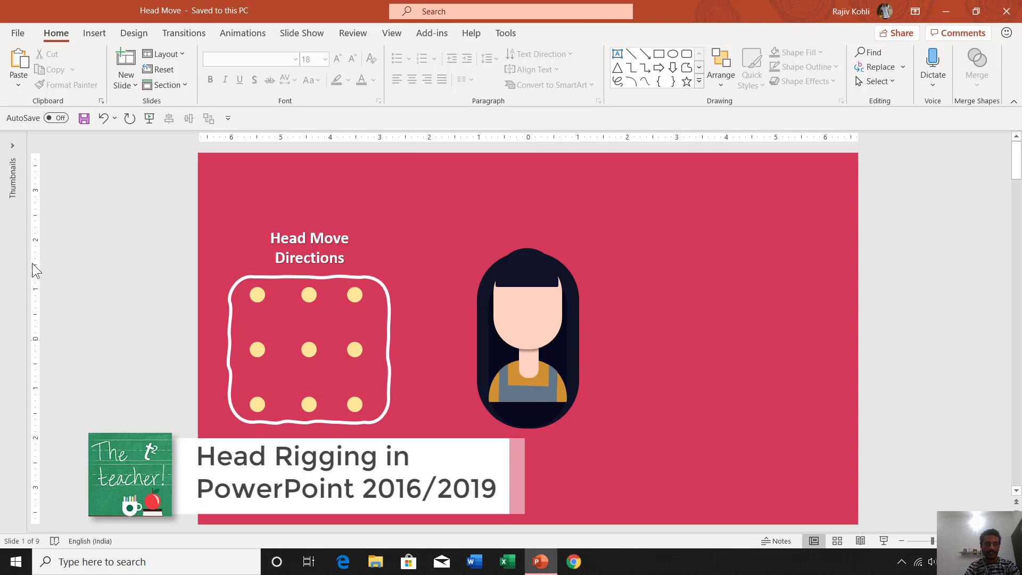
Expand the slide thumbnails, go to slide 5, and list its named shapes in the Selection Pane
{"action": "left_click", "coordinate": [12, 179]}
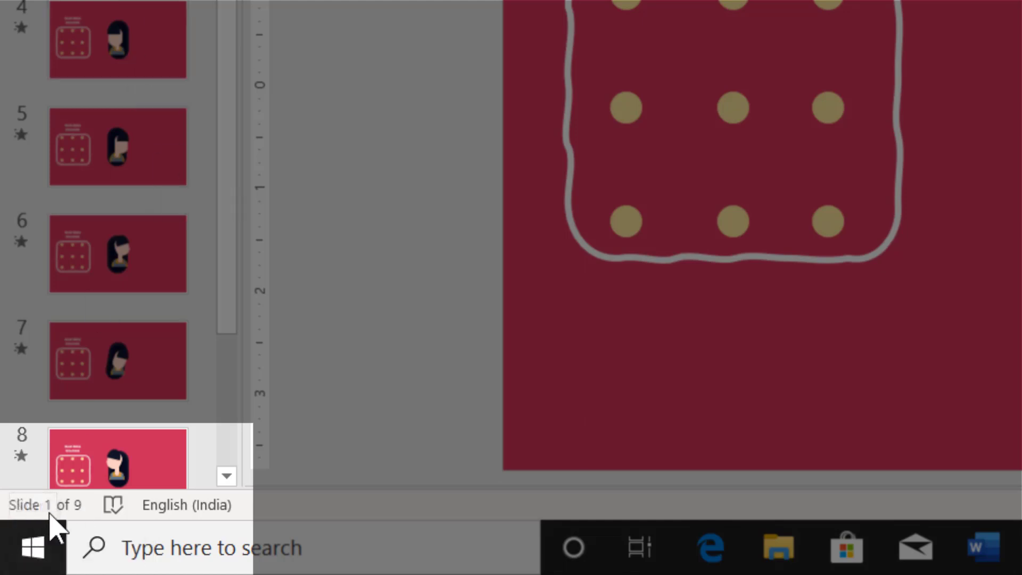
{"action": "left_click", "coordinate": [127, 178]}
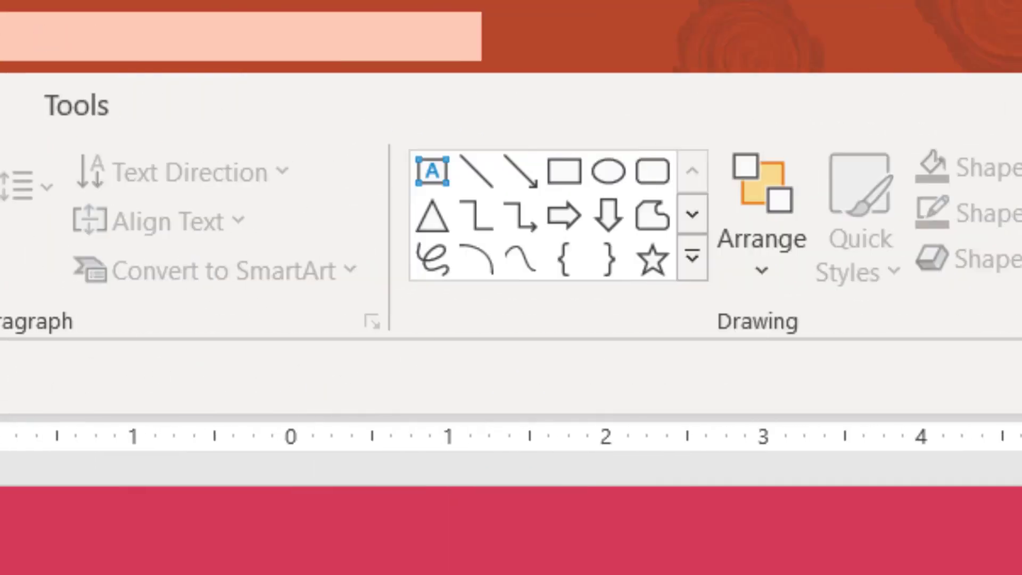
{"action": "left_click", "coordinate": [687, 259]}
{"action": "left_click", "coordinate": [703, 433]}
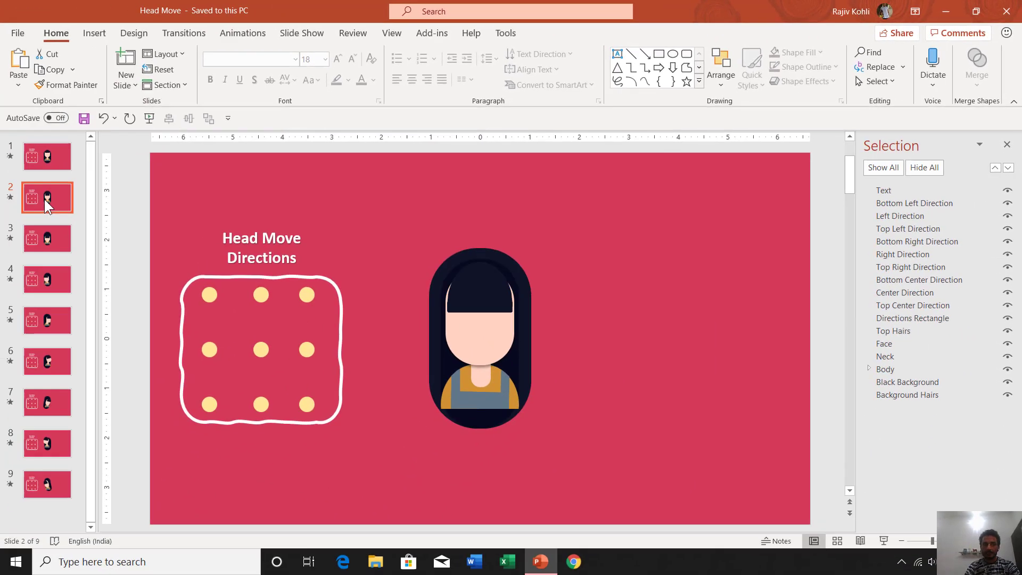
Step from slide 2 down to slide 5, then jump back to slide 1
{"action": "left_click", "coordinate": [44, 199]}
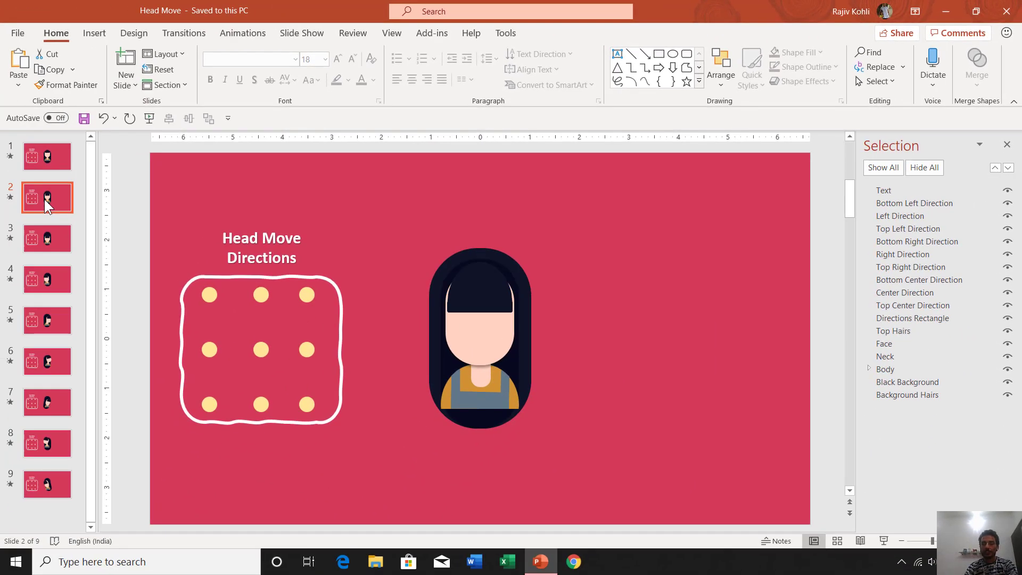
{"action": "key", "text": "Down"}
{"action": "key", "text": "Down"}
{"action": "key", "text": "Down"}
{"action": "key", "text": "Down"}
{"action": "key", "text": "Down"}
{"action": "key", "text": "Down"}
{"action": "key", "text": "Down"}
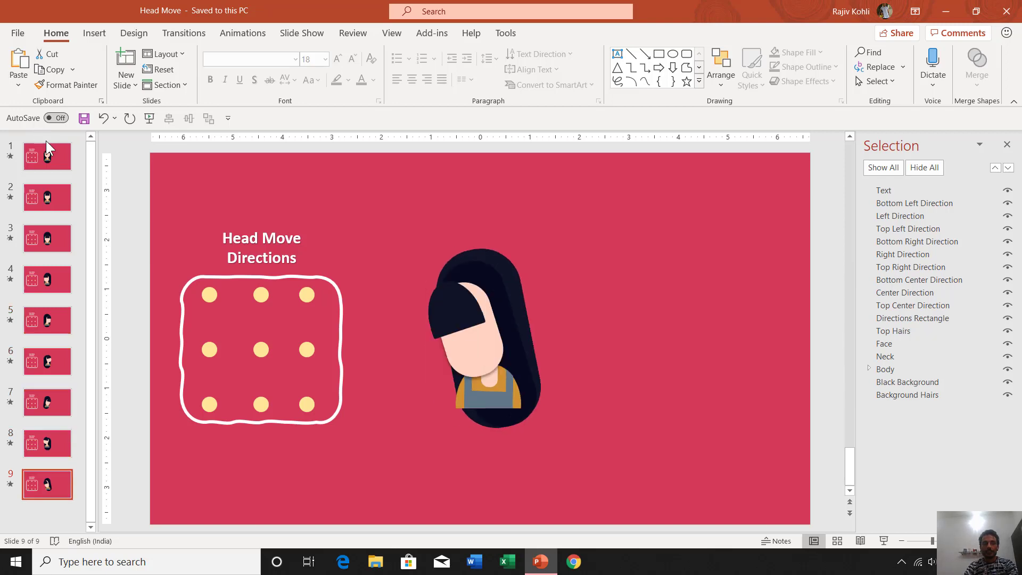
{"action": "left_click", "coordinate": [48, 157]}
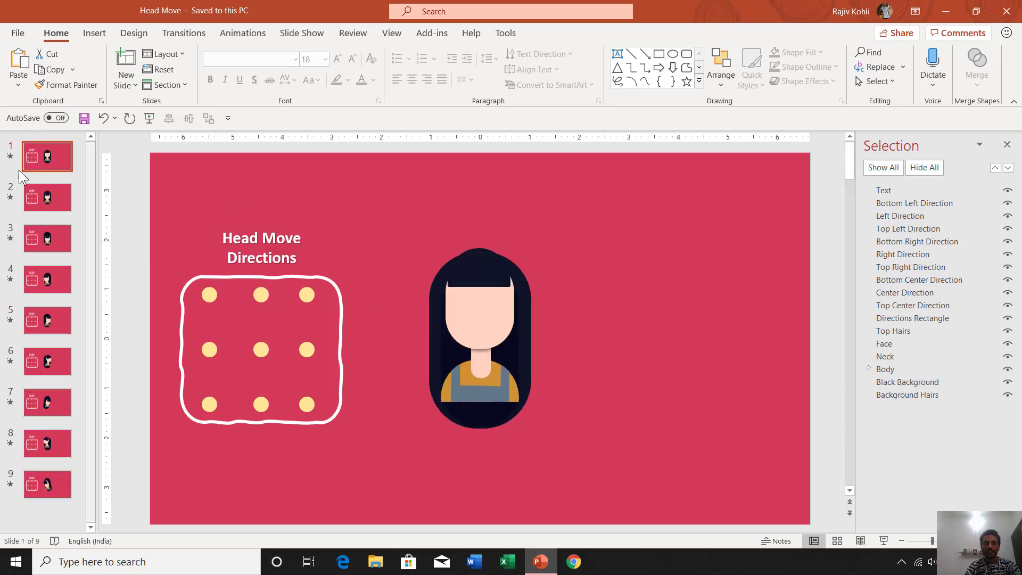
Compare head poses on slides 2 through 9 (lowered, turned left, turned right), then return to slide 1
{"action": "left_click", "coordinate": [45, 192]}
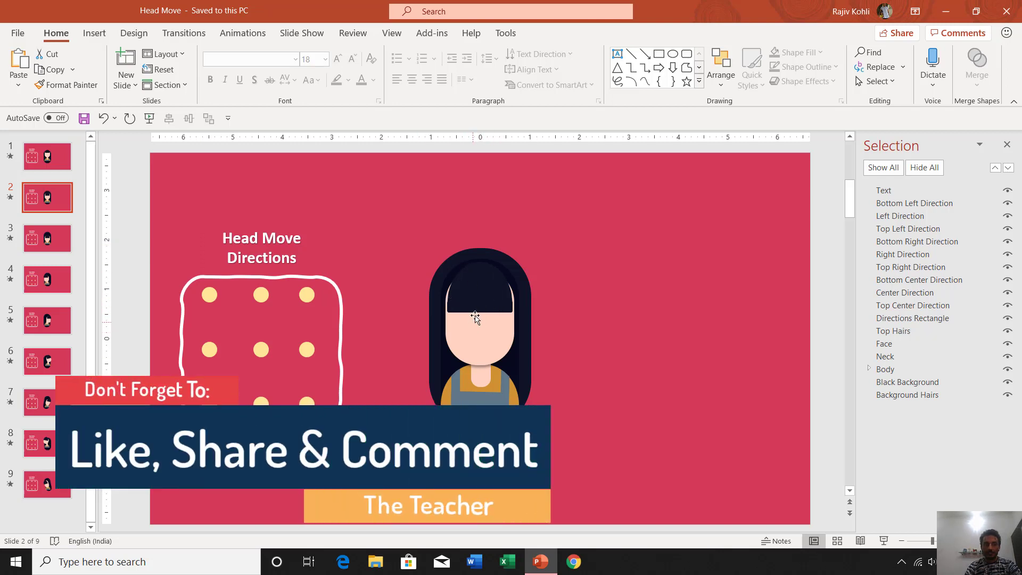
{"action": "left_click", "coordinate": [50, 241]}
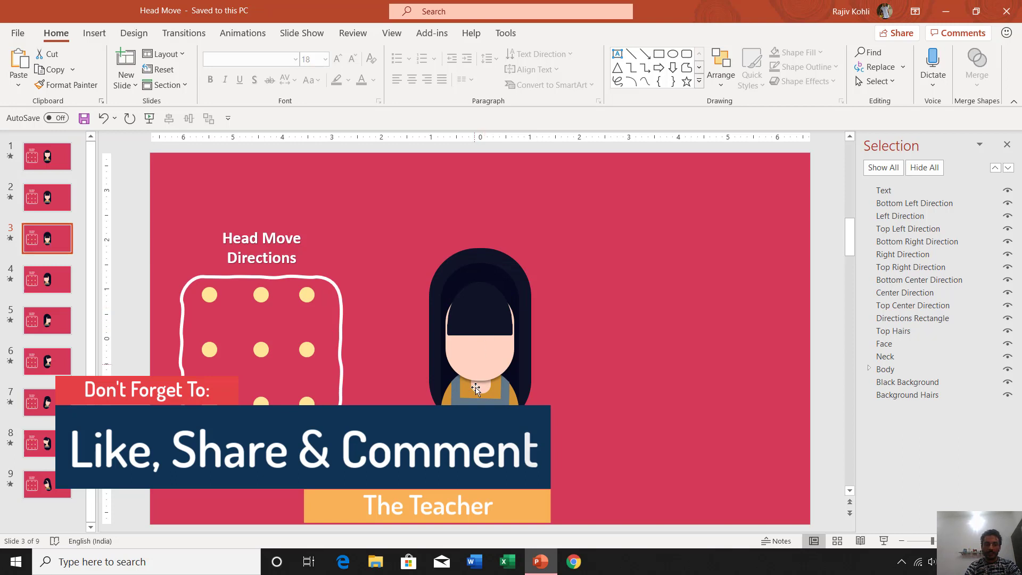
{"action": "left_click", "coordinate": [50, 286]}
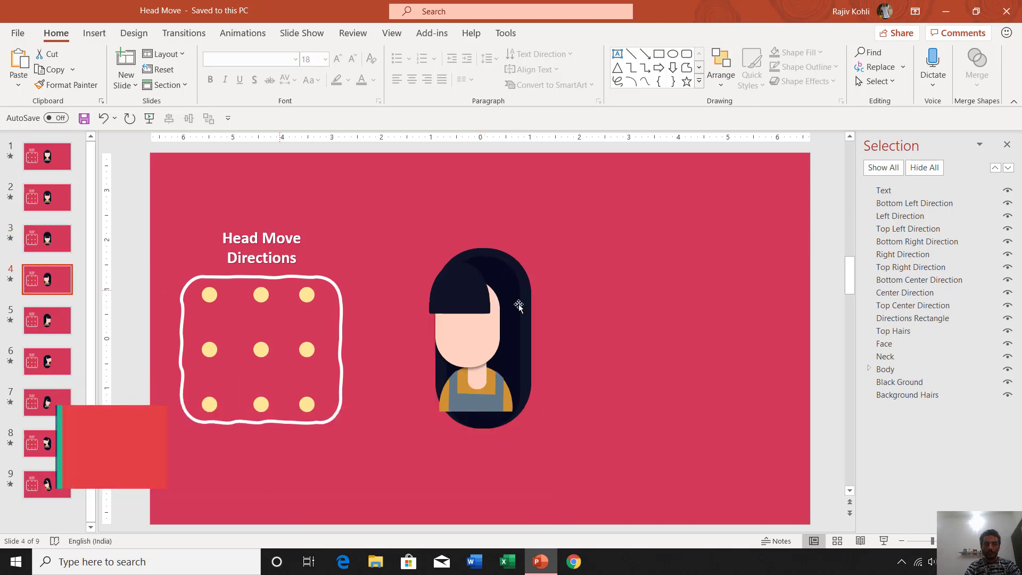
{"action": "left_click", "coordinate": [31, 321]}
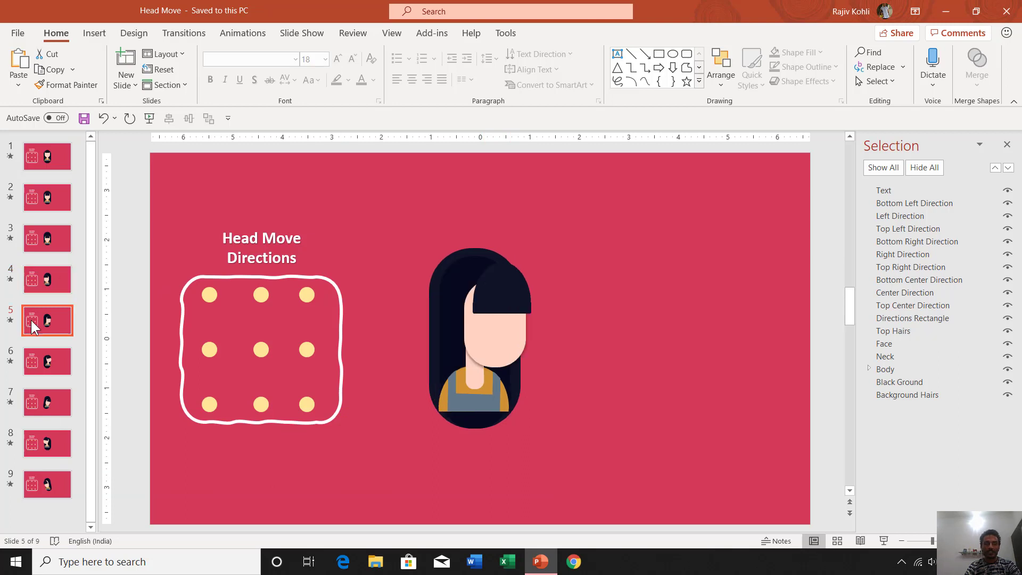
{"action": "left_click", "coordinate": [38, 363]}
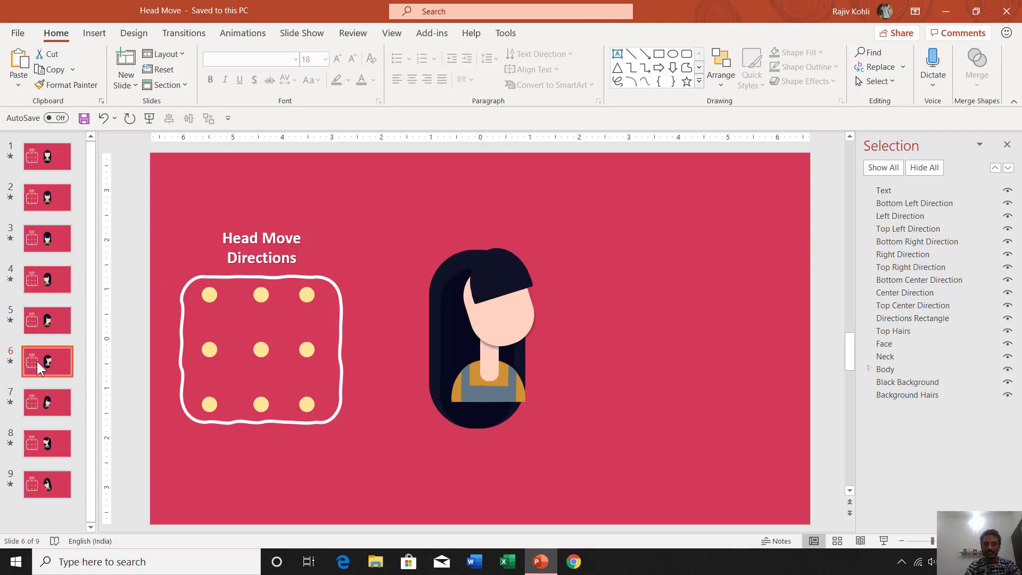
{"action": "left_click", "coordinate": [31, 407]}
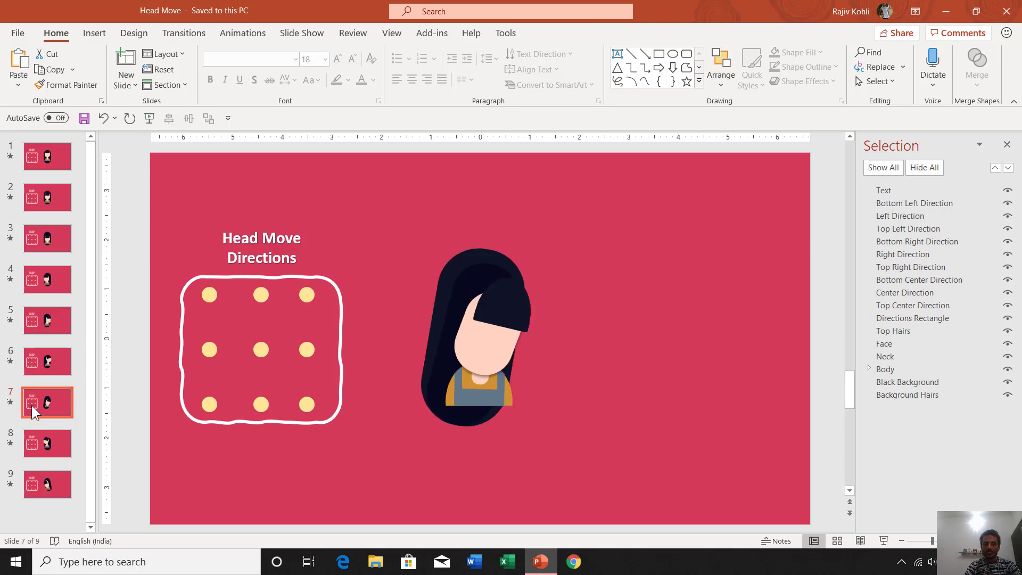
{"action": "left_click", "coordinate": [41, 446]}
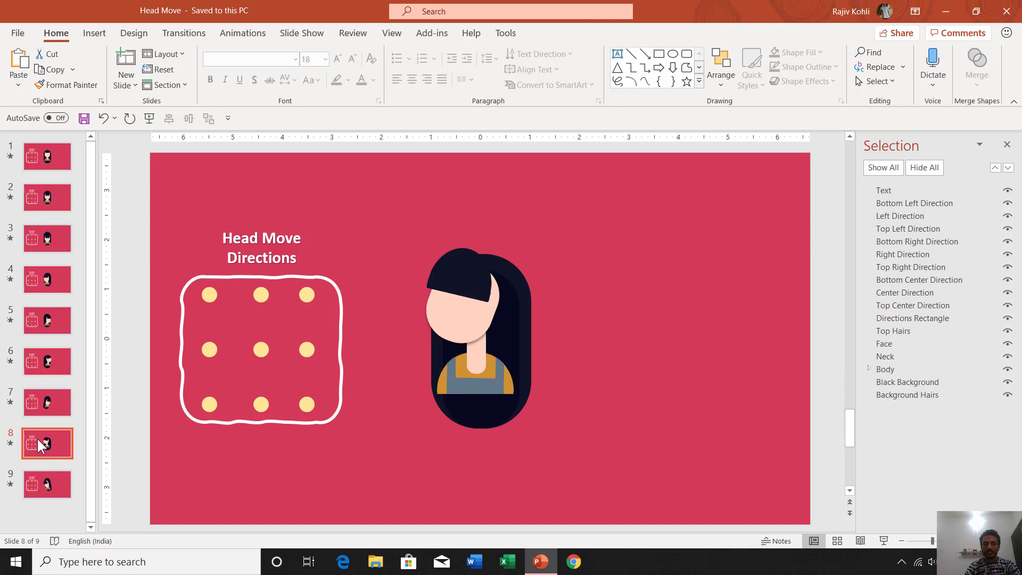
{"action": "left_click", "coordinate": [49, 480]}
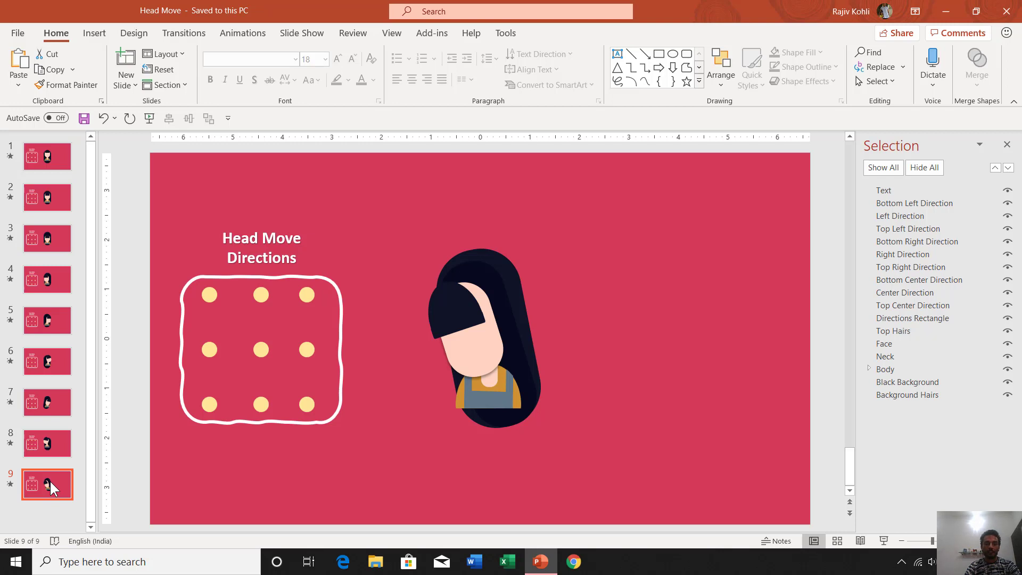
{"action": "left_click", "coordinate": [53, 158]}
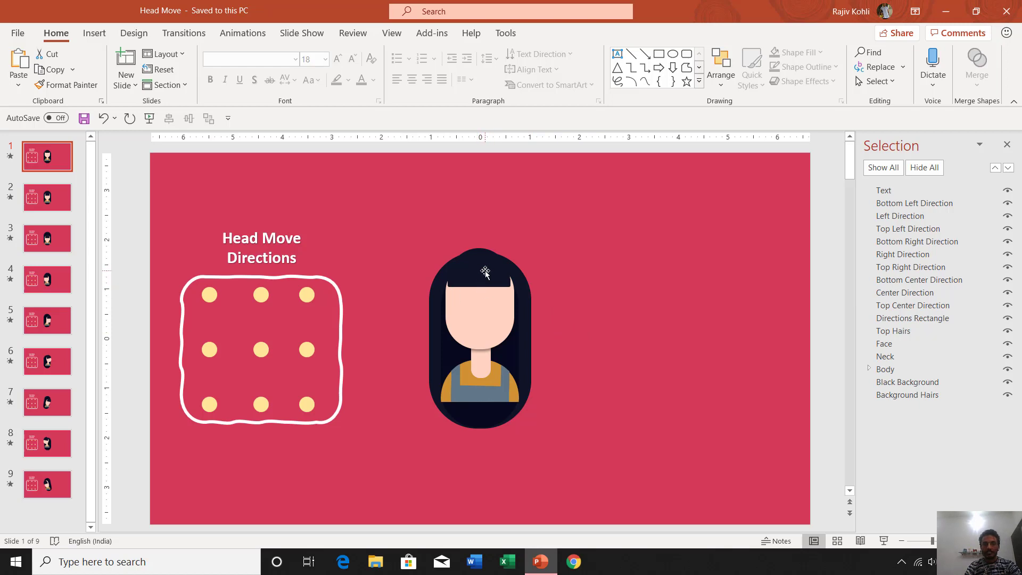
Draw a rounded rectangle to the right of the girl
{"action": "left_click", "coordinate": [96, 35]}
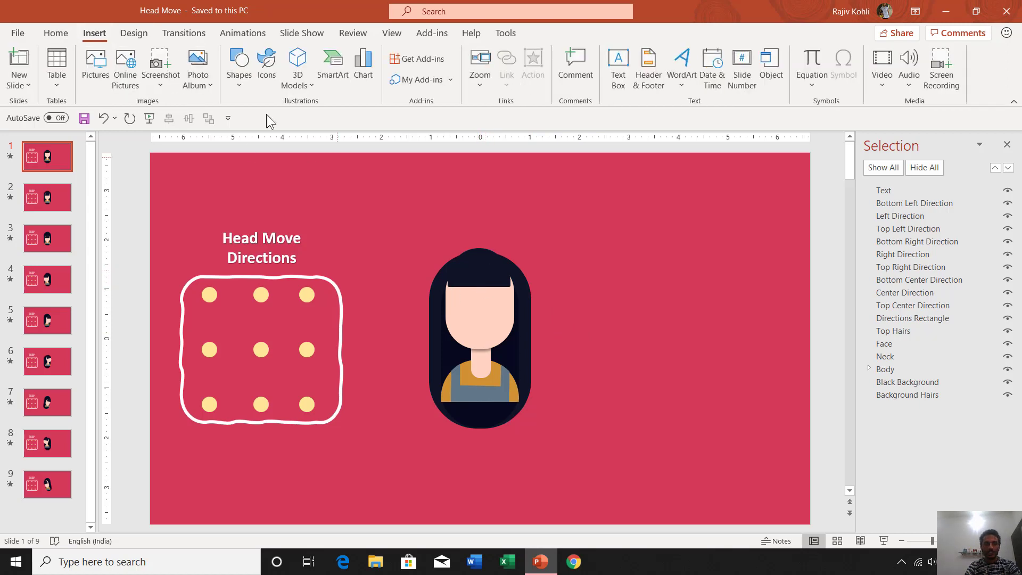
{"action": "left_click", "coordinate": [237, 69]}
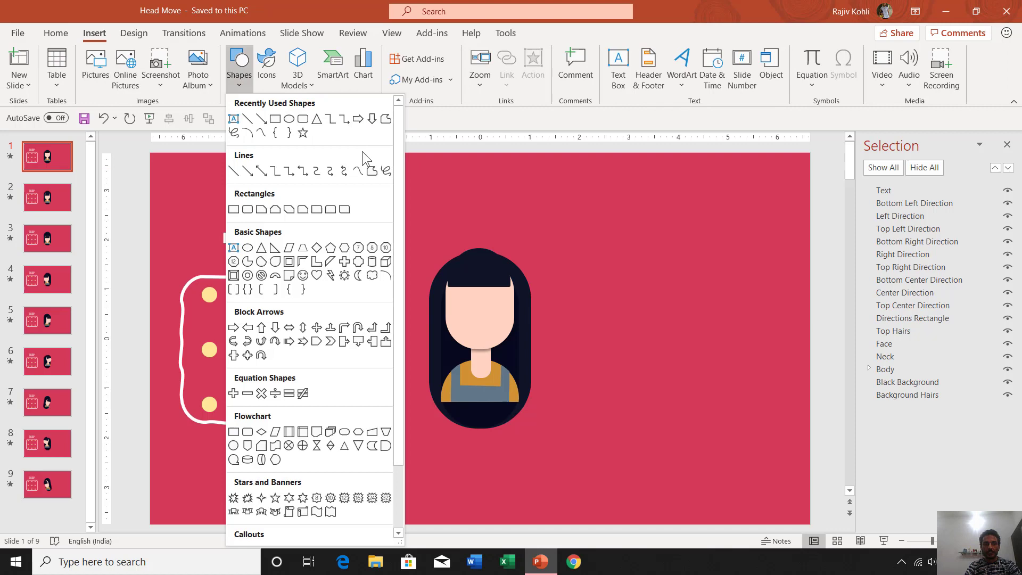
{"action": "left_click", "coordinate": [302, 119]}
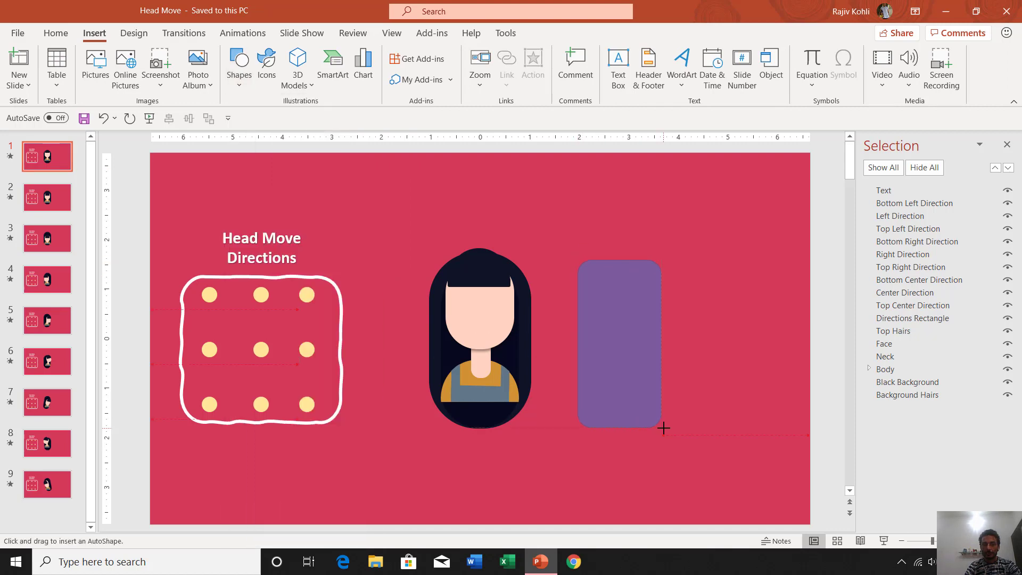
{"action": "left_click_drag", "start_coordinate": [676, 424], "coordinate": [678, 423]}
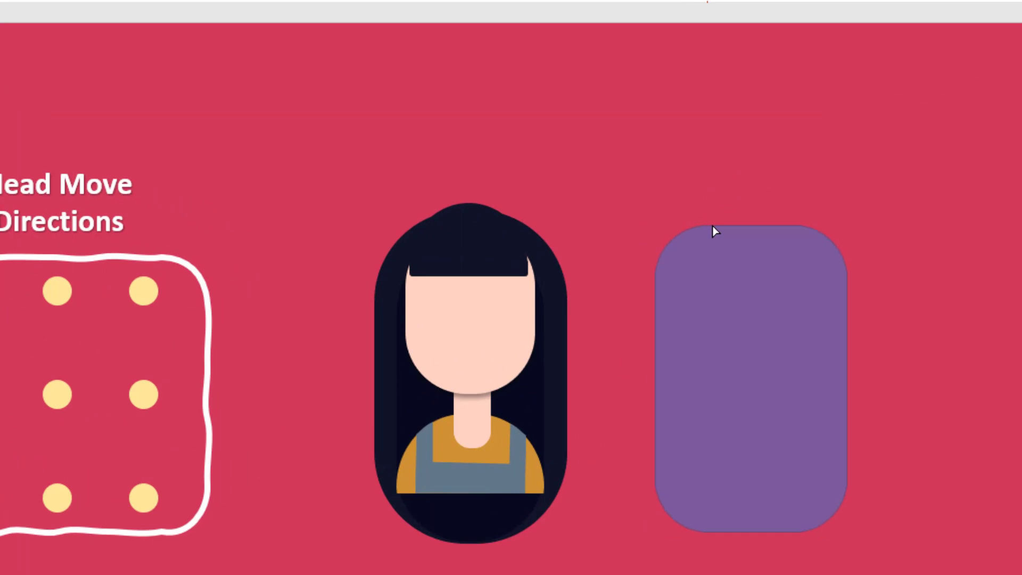
Insert a circle above the blue rounded rectangle and enlarge it to 1.73 inches
{"action": "left_click", "coordinate": [731, 226]}
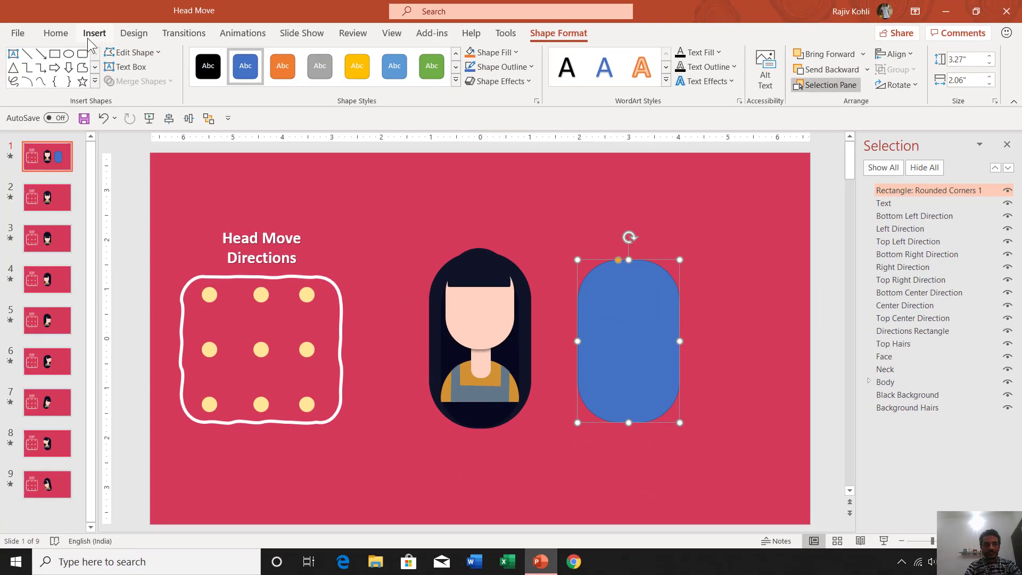
{"action": "left_click", "coordinate": [90, 38]}
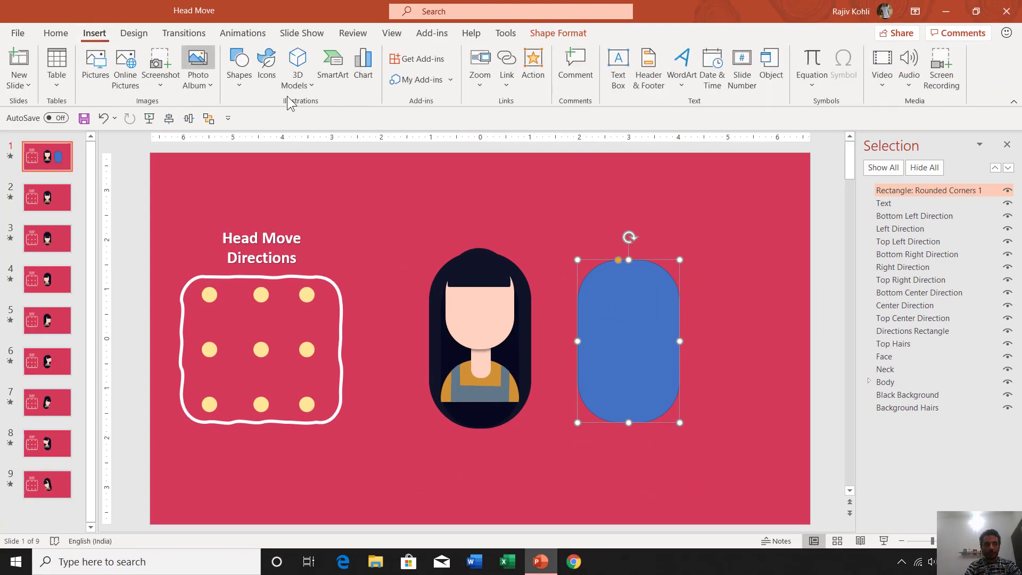
{"action": "left_click", "coordinate": [239, 66]}
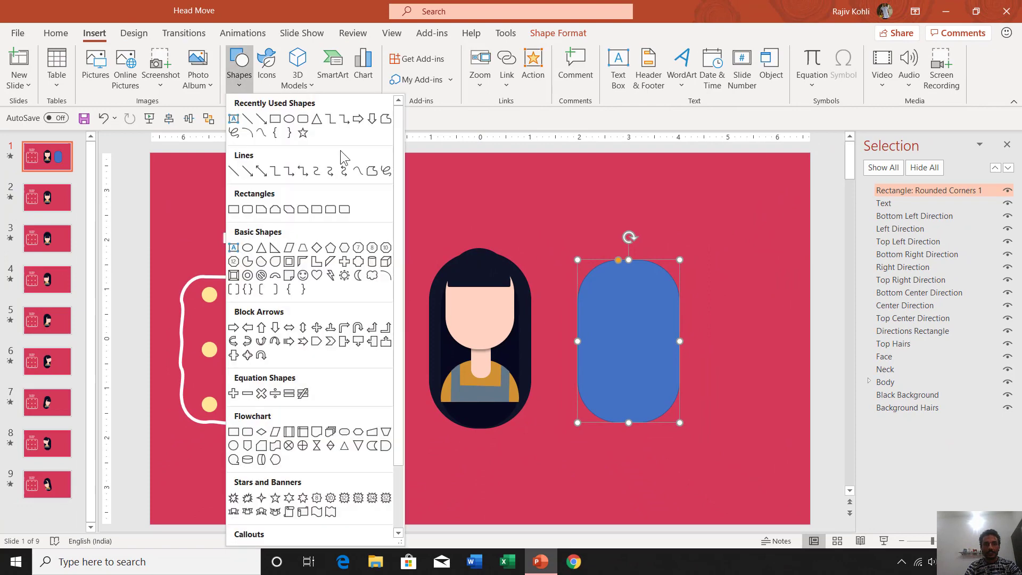
{"action": "left_click", "coordinate": [289, 119]}
{"action": "left_click", "coordinate": [578, 216]}
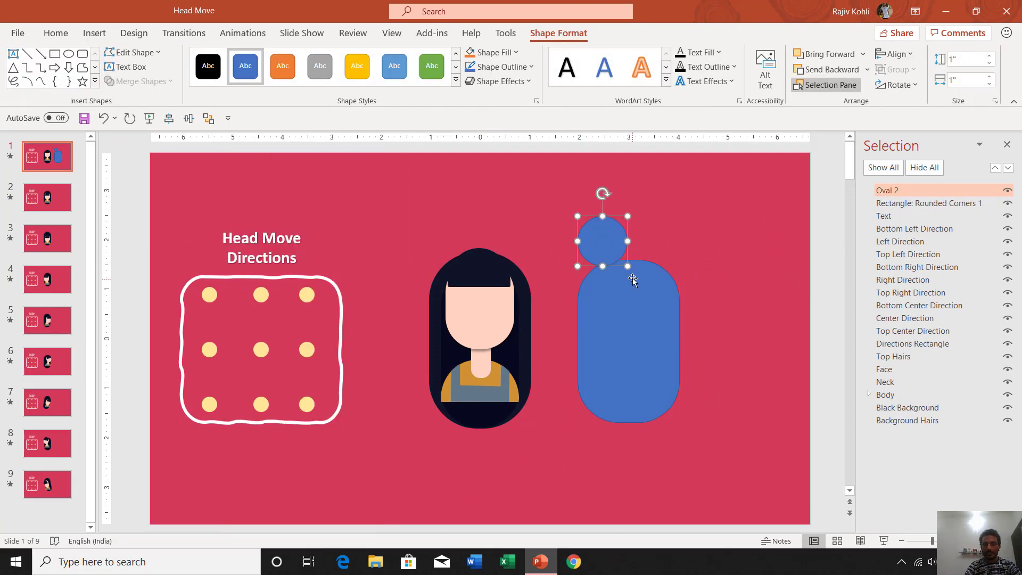
{"action": "left_click_drag", "start_coordinate": [628, 266], "coordinate": [604, 244]}
Subtract a rectangle from the circle's lower half to leave a half-circle
{"action": "left_click", "coordinate": [94, 33]}
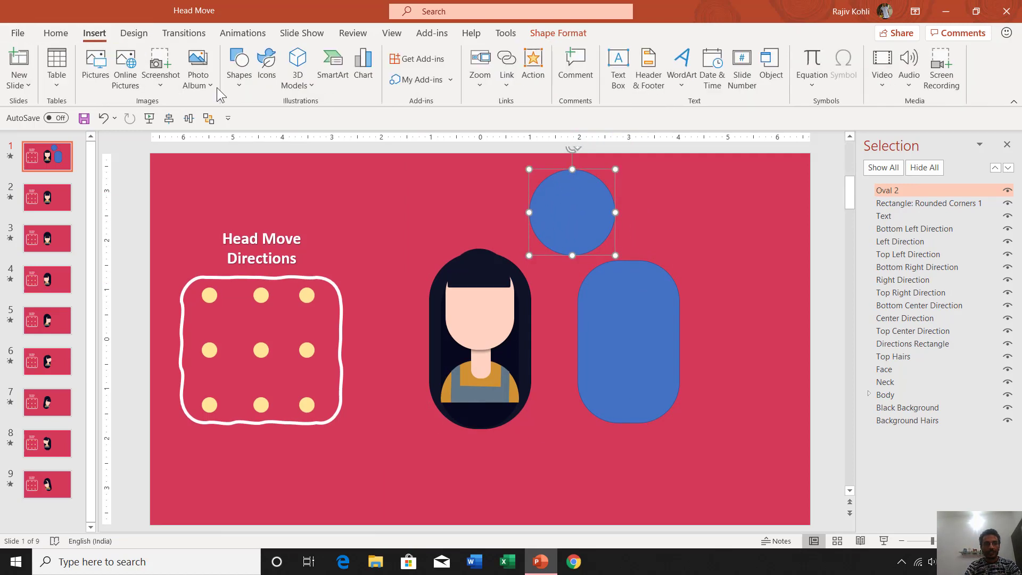
{"action": "left_click", "coordinate": [239, 68]}
{"action": "left_click", "coordinate": [274, 118]}
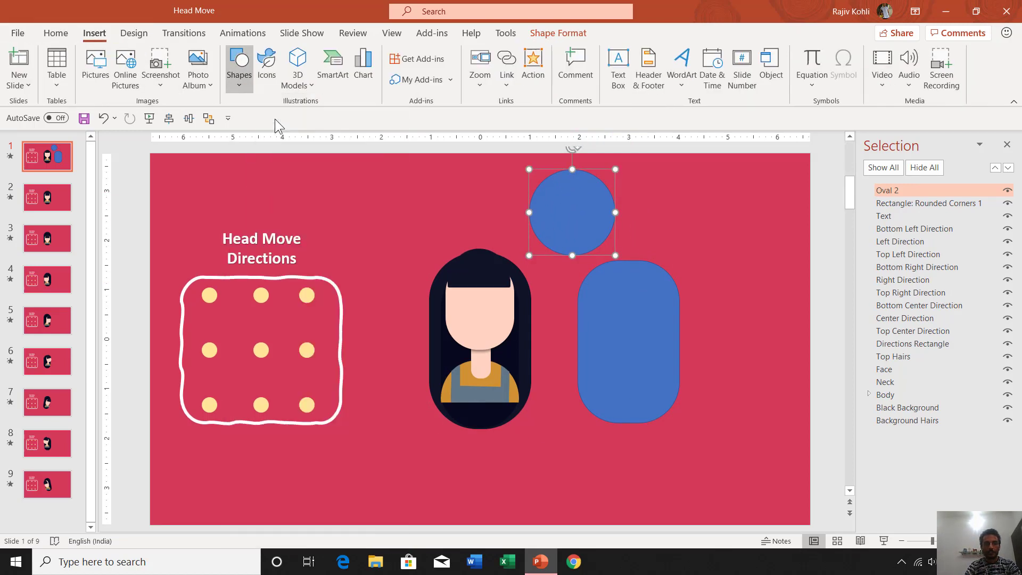
{"action": "left_click_drag", "start_coordinate": [663, 253], "coordinate": [663, 256]}
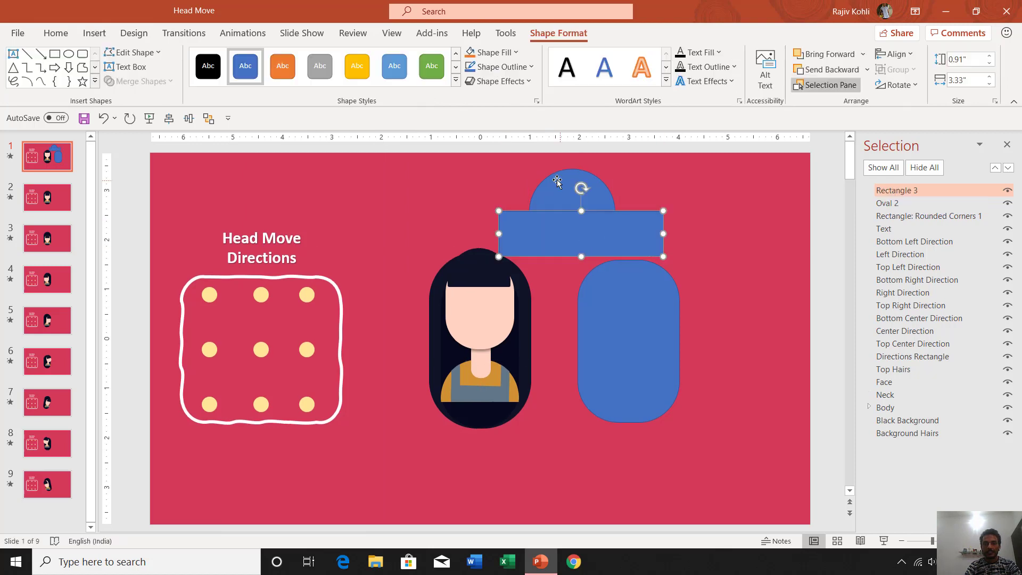
{"action": "left_click", "coordinate": [559, 187]}
{"action": "left_click", "coordinate": [516, 229], "text": "shift"}
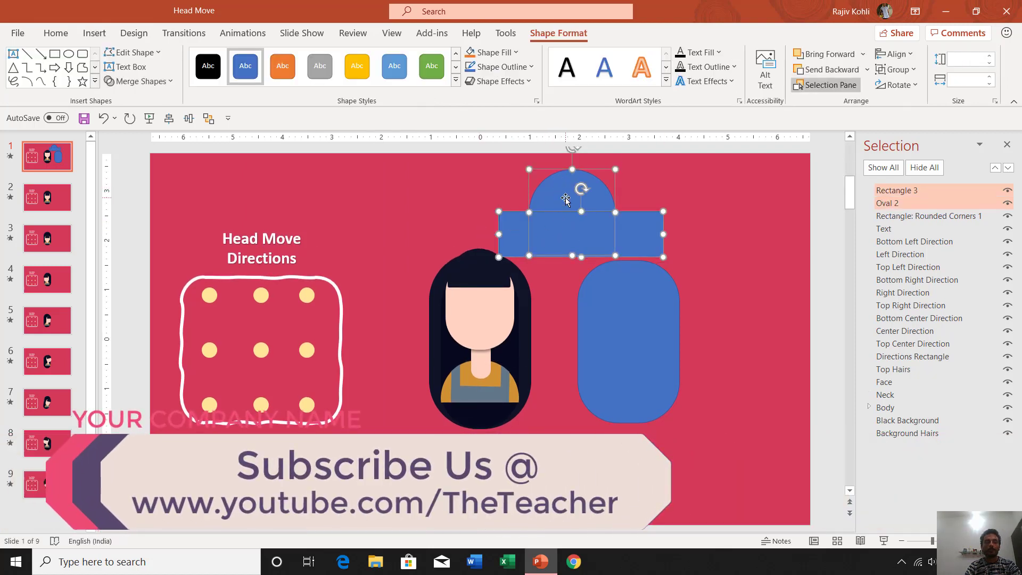
{"action": "left_click", "coordinate": [165, 84]}
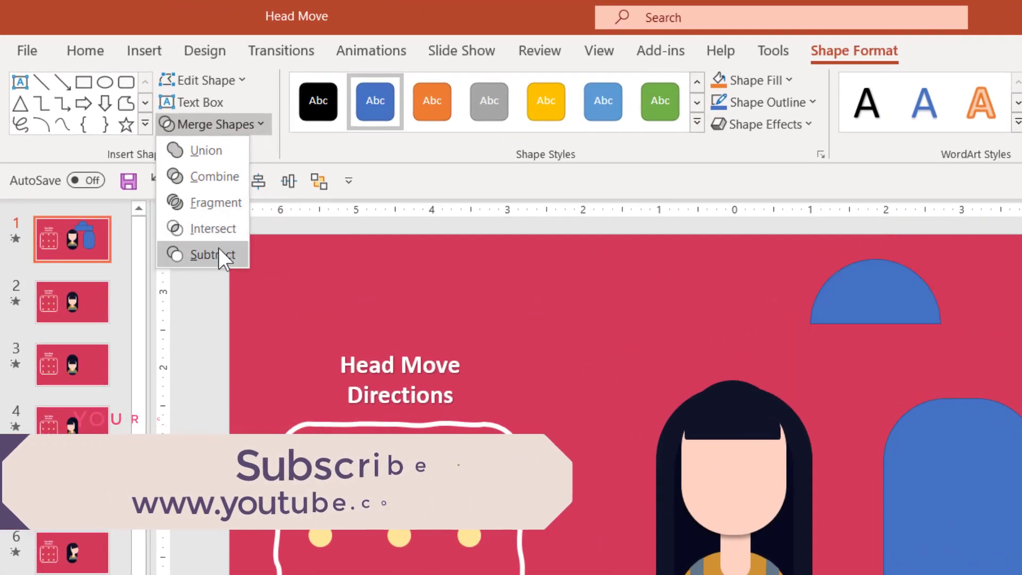
{"action": "left_click", "coordinate": [219, 248]}
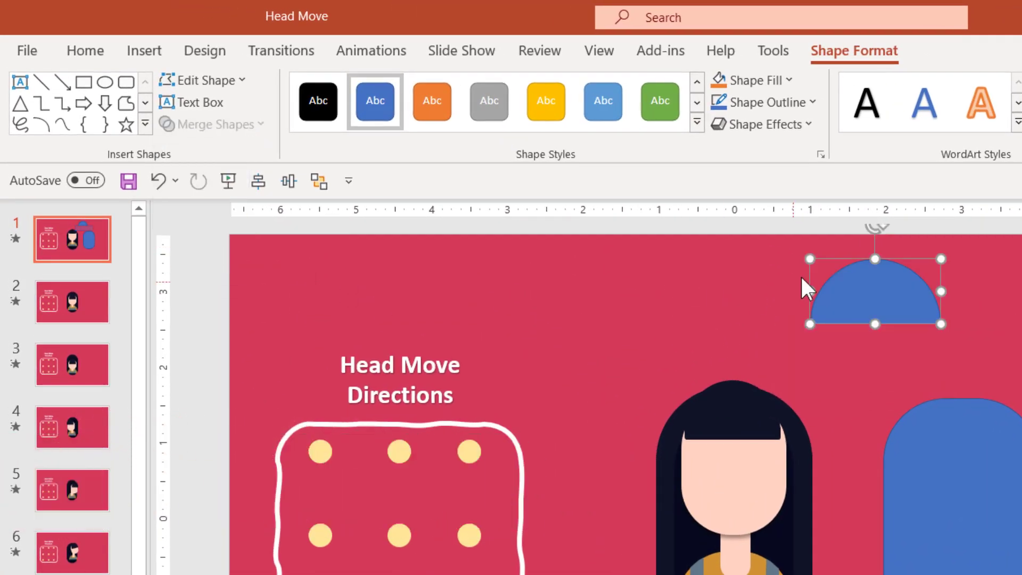
Draw a rounded bar along the half-circle's base with fully rounded ends
{"action": "left_click", "coordinate": [154, 53]}
{"action": "left_click", "coordinate": [357, 125]}
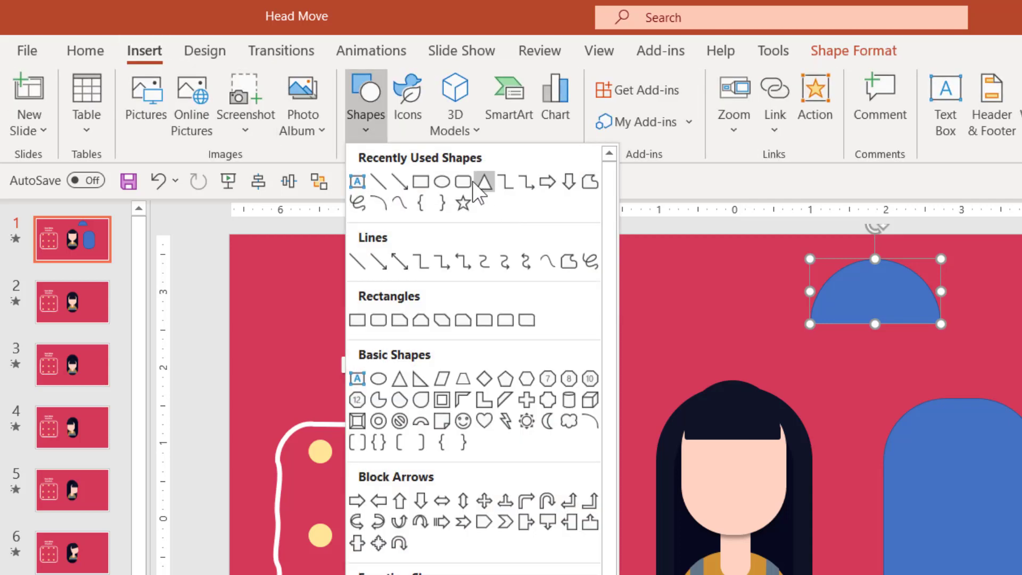
{"action": "left_click", "coordinate": [476, 183]}
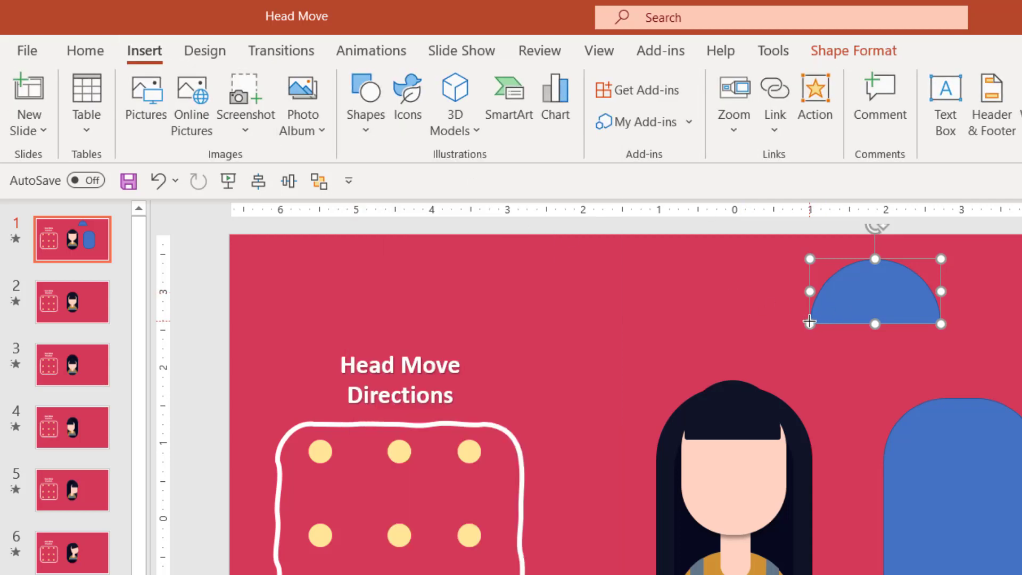
{"action": "mouse_move", "coordinate": [809, 323]}
{"action": "left_mouse_down"}
{"action": "mouse_move", "coordinate": [815, 336]}
{"action": "mouse_move", "coordinate": [941, 341]}
{"action": "left_mouse_up"}
{"action": "scroll", "coordinate": [941, 342], "scroll_direction": "up", "scroll_amount": 3, "text": "ctrl"}
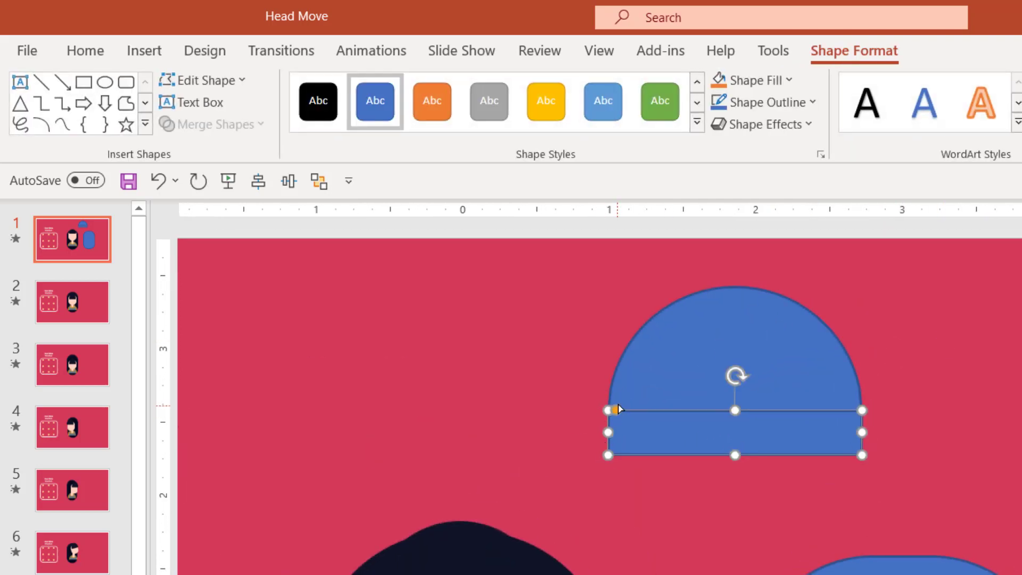
{"action": "left_click_drag", "start_coordinate": [618, 409], "coordinate": [654, 417]}
{"action": "key", "text": "Escape"}
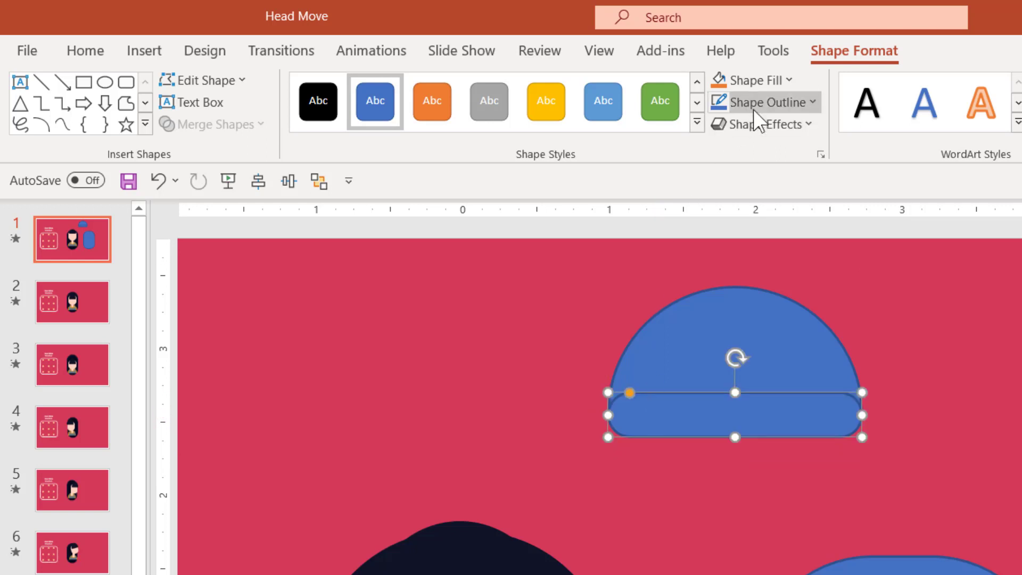
Remove the bar's outline and fill both the bar and half-circle gold
{"action": "left_click", "coordinate": [756, 107]}
{"action": "left_click", "coordinate": [745, 371]}
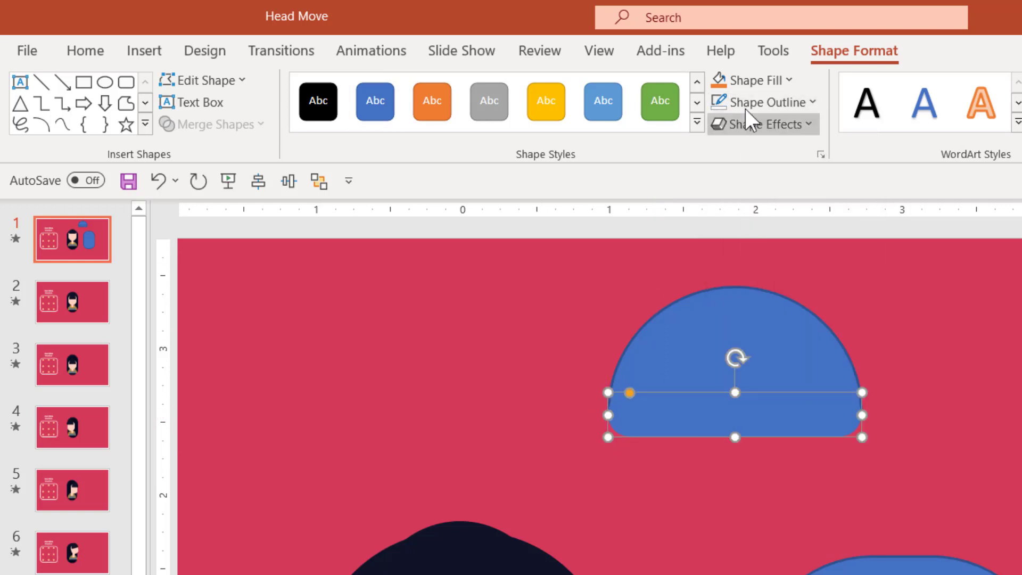
{"action": "left_click", "coordinate": [757, 79]}
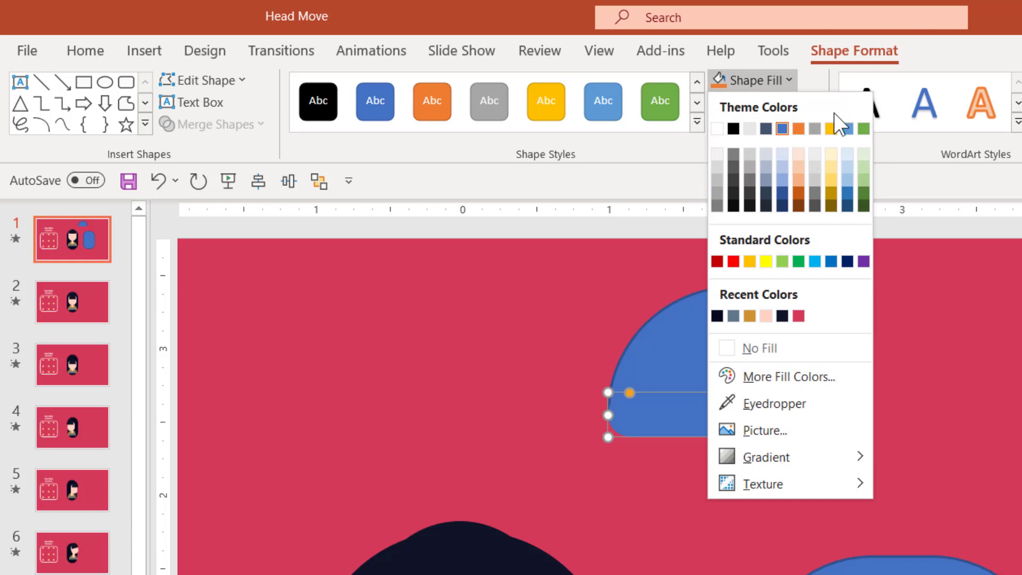
{"action": "left_click", "coordinate": [832, 129]}
{"action": "left_click", "coordinate": [719, 304]}
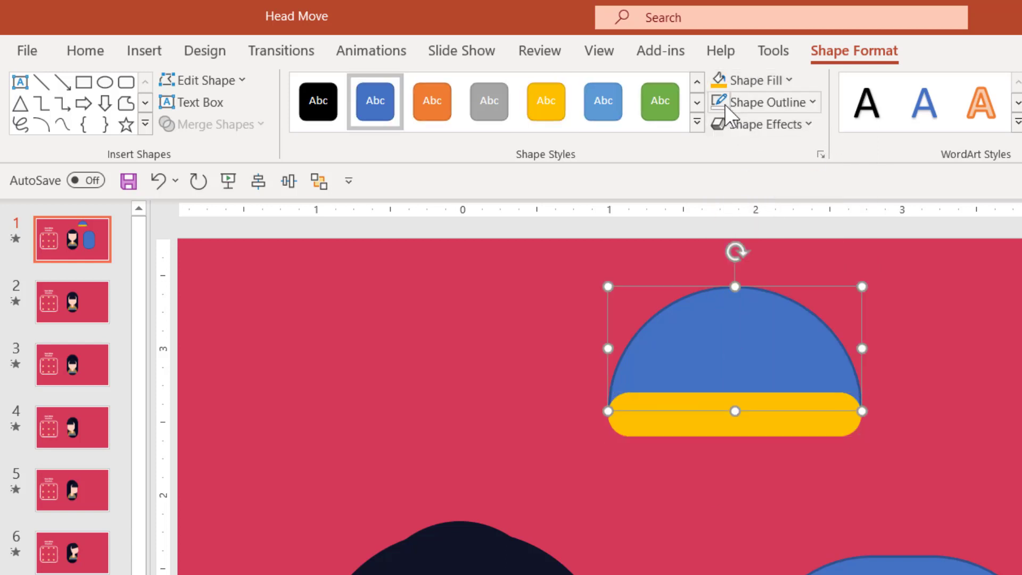
{"action": "left_click", "coordinate": [720, 75]}
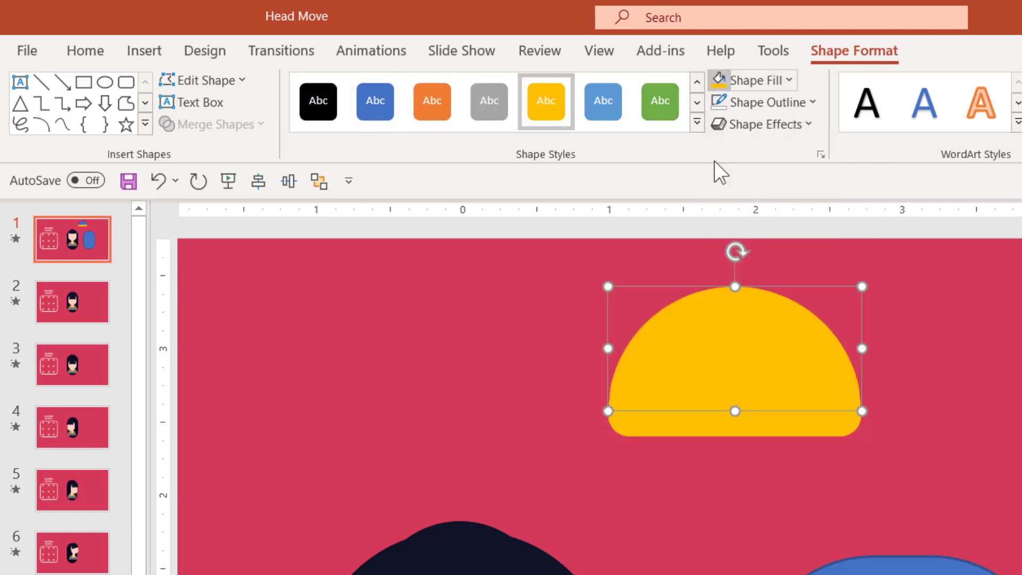
Union the gold bar and half-circle into one dome shape
{"action": "left_click", "coordinate": [665, 429], "text": "shift"}
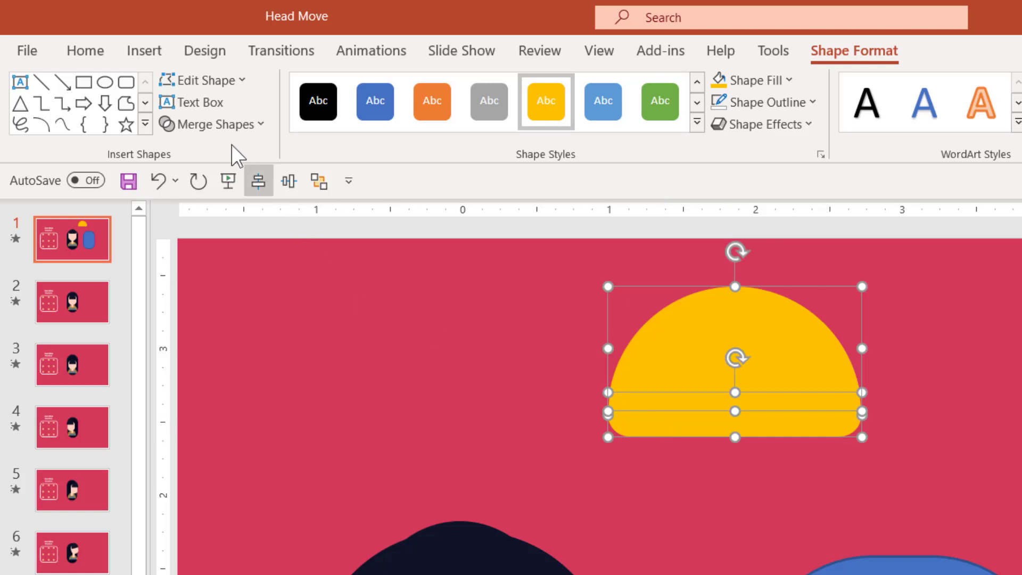
{"action": "left_click", "coordinate": [231, 131]}
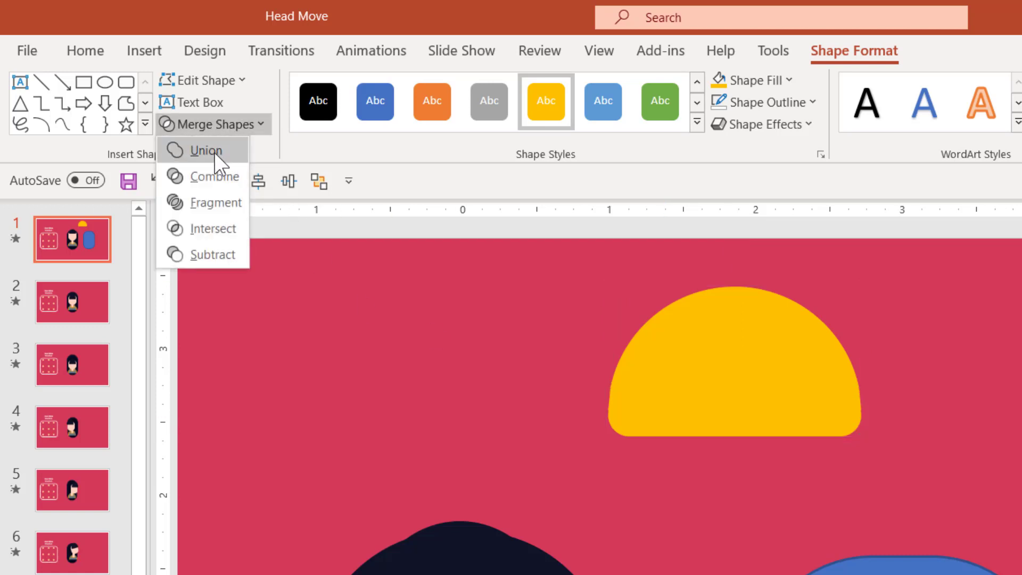
{"action": "left_click", "coordinate": [214, 151]}
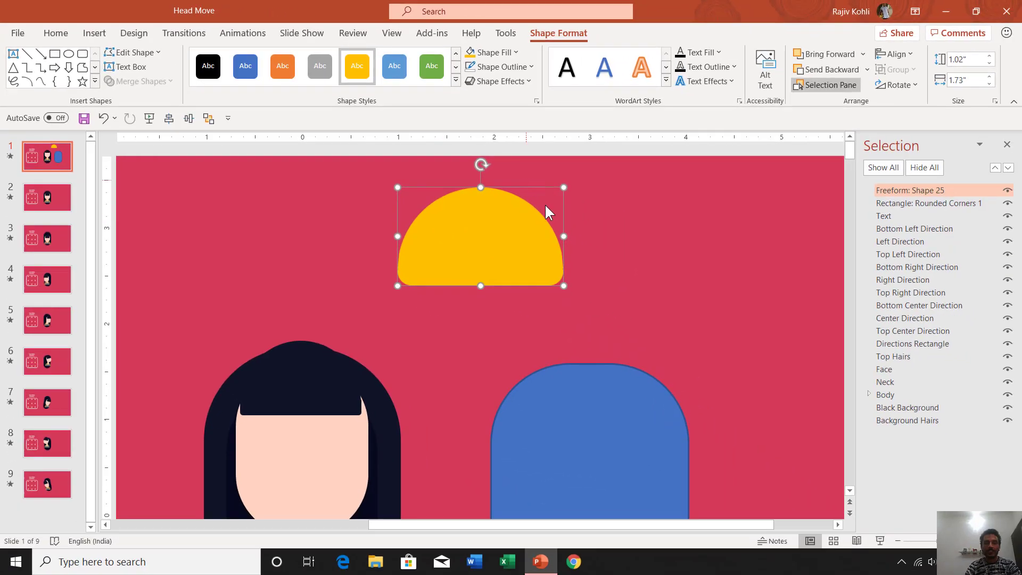
{"action": "scroll", "coordinate": [492, 234], "scroll_direction": "down", "scroll_amount": 4}
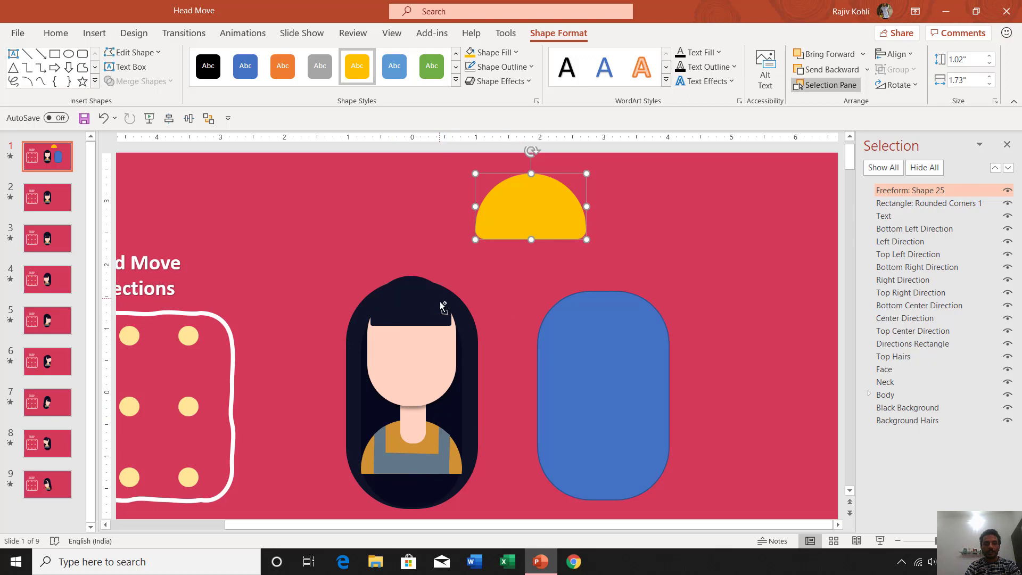
{"action": "scroll", "coordinate": [443, 306], "scroll_direction": "down", "scroll_amount": 2}
{"action": "key", "text": "Delete"}
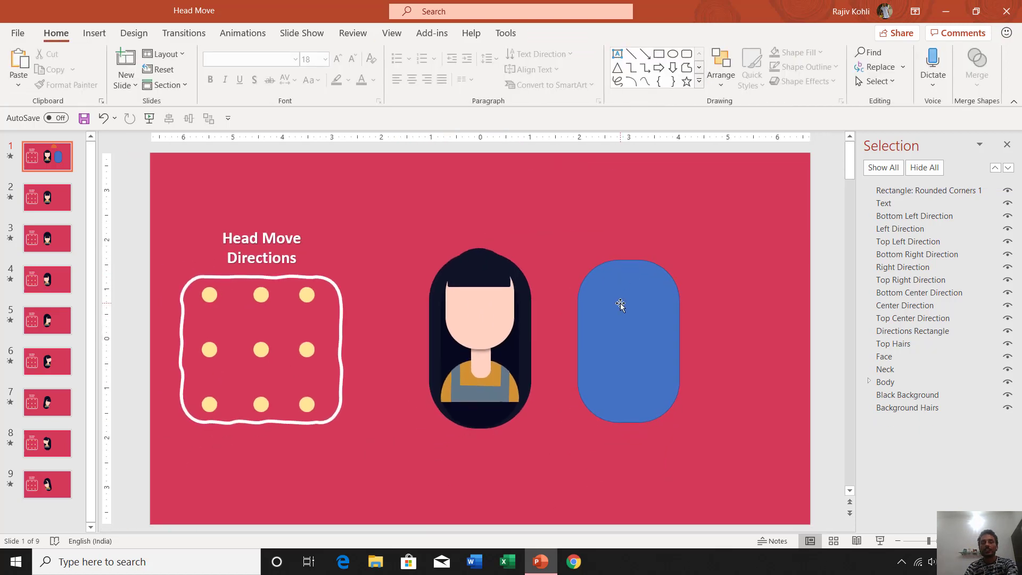
{"action": "left_click", "coordinate": [621, 305]}
{"action": "key", "text": "Delete"}
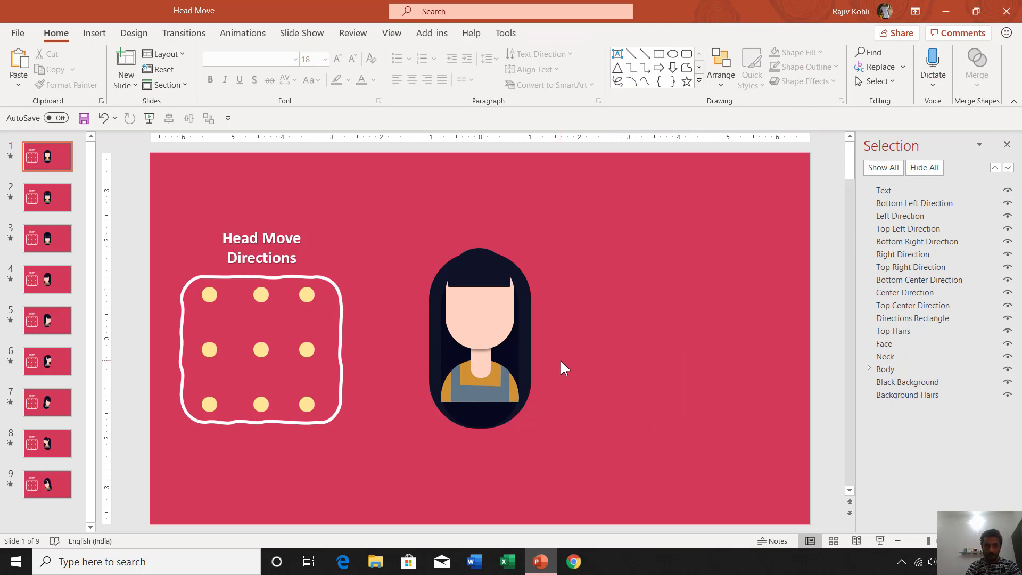
{"action": "left_click", "coordinate": [45, 203]}
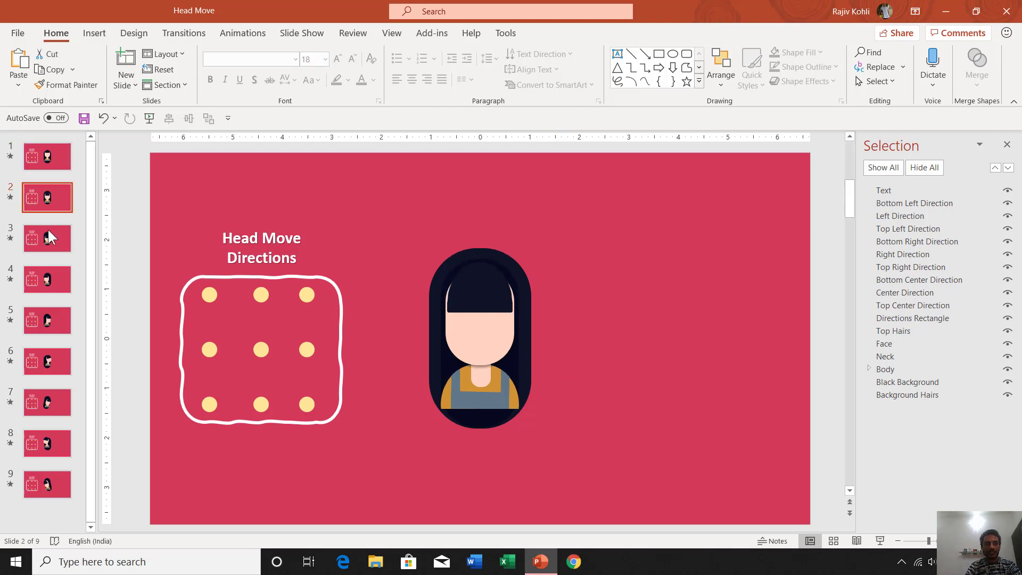
{"action": "left_click", "coordinate": [44, 245]}
{"action": "left_click", "coordinate": [42, 280]}
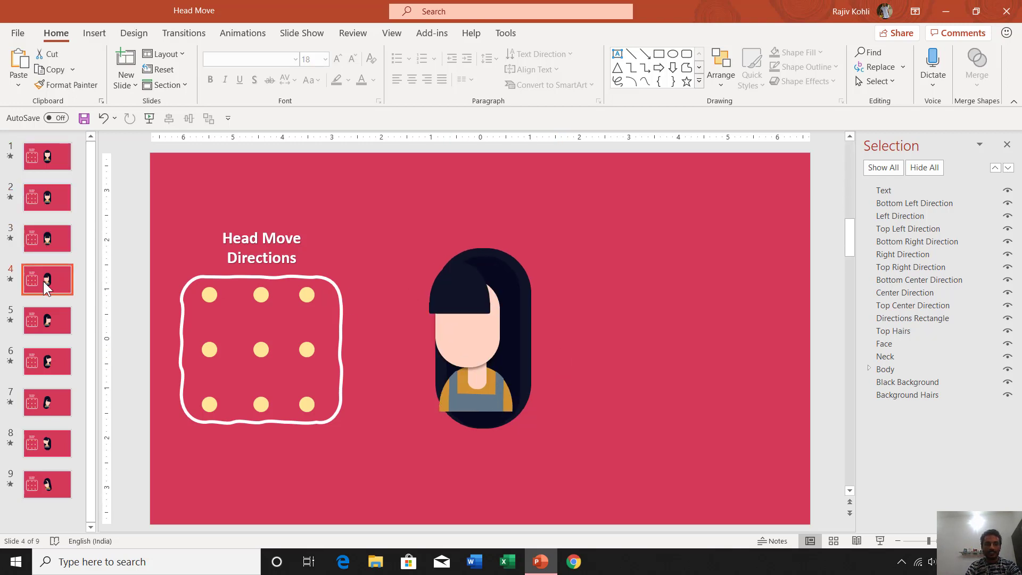
{"action": "left_click", "coordinate": [455, 294]}
{"action": "mouse_move", "coordinate": [454, 294]}
{"action": "left_mouse_down"}
{"action": "mouse_move", "coordinate": [477, 297]}
{"action": "mouse_move", "coordinate": [450, 296]}
{"action": "left_mouse_up"}
{"action": "key", "text": "ctrl+z"}
{"action": "left_click", "coordinate": [36, 156]}
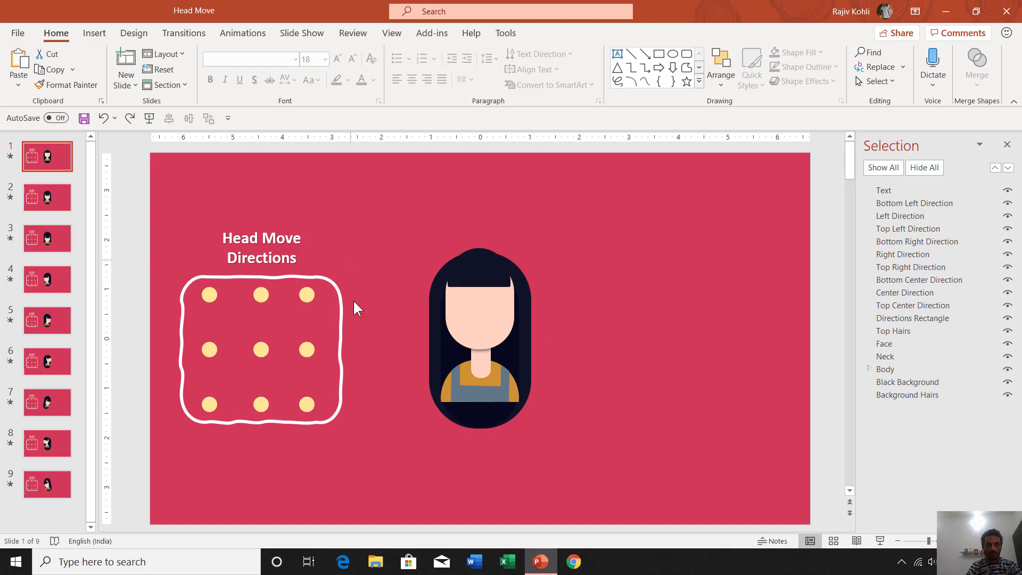
{"action": "left_click", "coordinate": [313, 278]}
{"action": "left_click", "coordinate": [307, 295]}
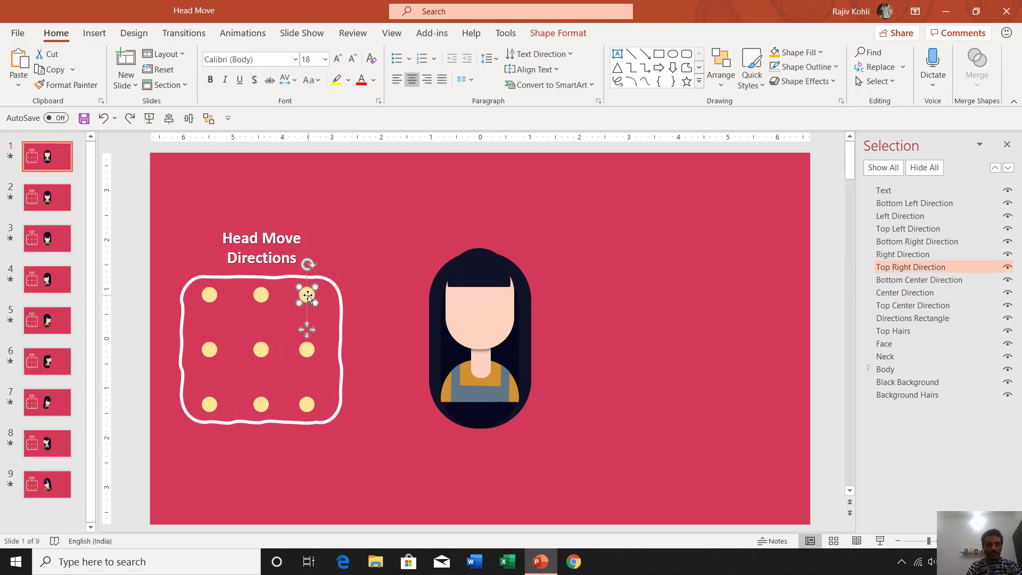
{"action": "left_click", "coordinate": [259, 298]}
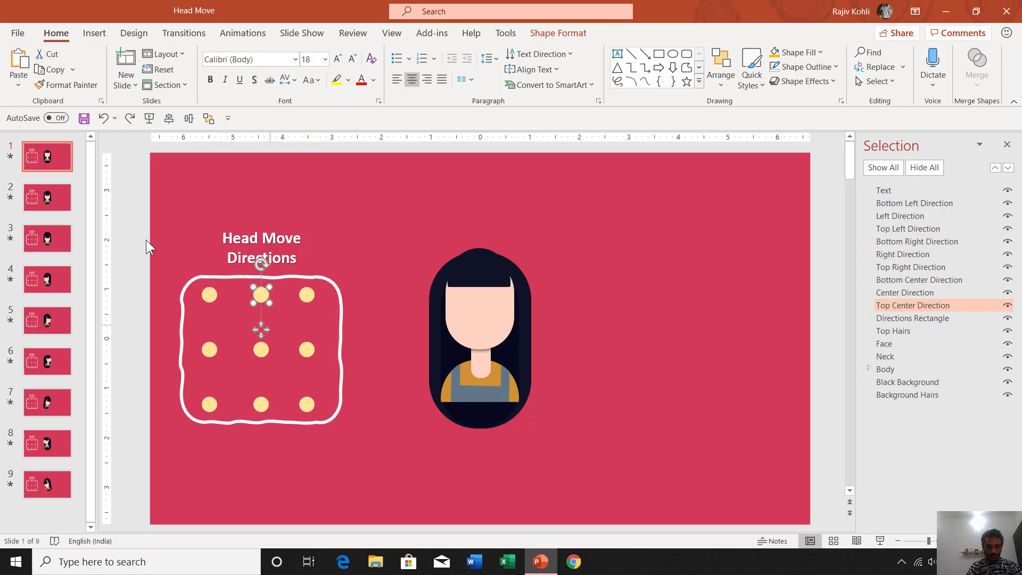
Duplicate slide 1 and shift the top hair shape left on the copy
{"action": "right_click", "coordinate": [38, 157]}
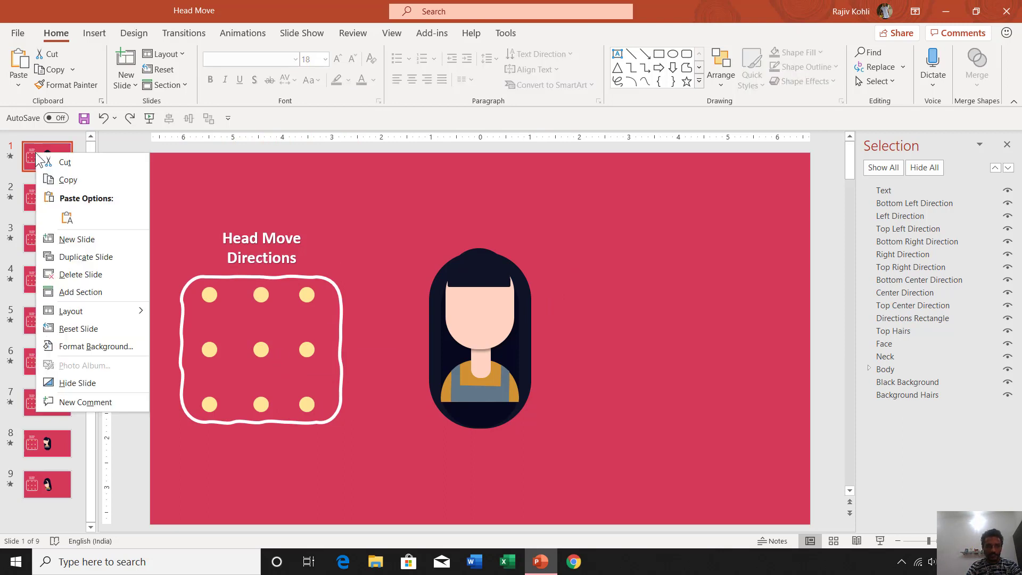
{"action": "left_click", "coordinate": [73, 254]}
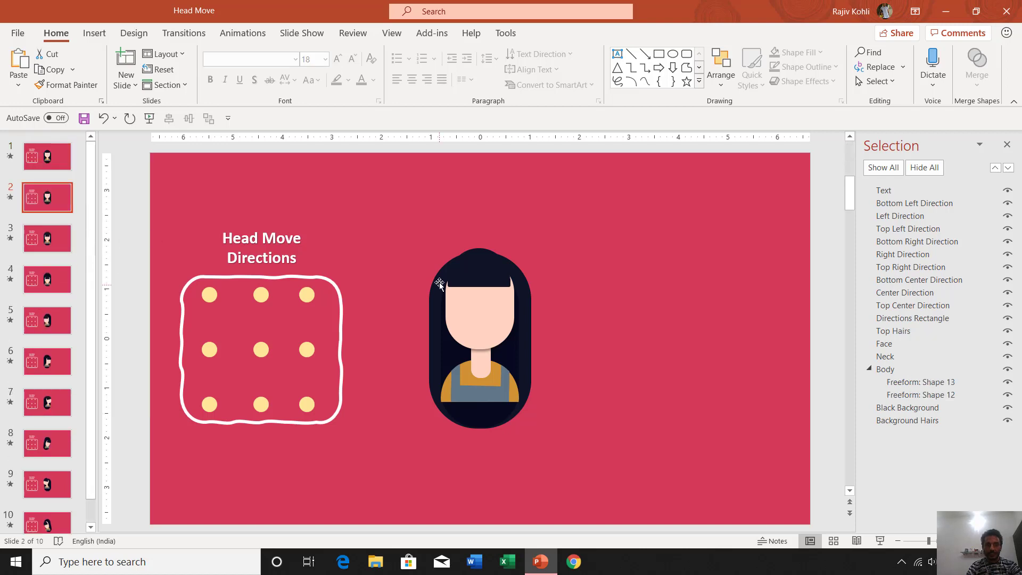
{"action": "left_click", "coordinate": [476, 276]}
{"action": "left_click_drag", "start_coordinate": [479, 278], "coordinate": [462, 277]}
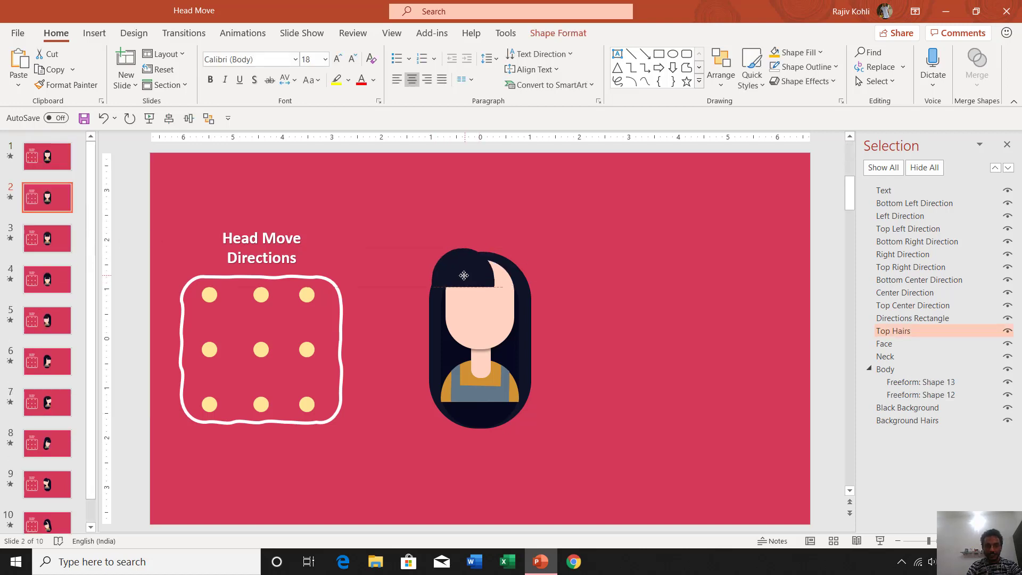
Move the face and fringe further left together, then select the left-middle direction dot
{"action": "left_click", "coordinate": [489, 313]}
{"action": "left_click_drag", "start_coordinate": [490, 313], "coordinate": [473, 313]}
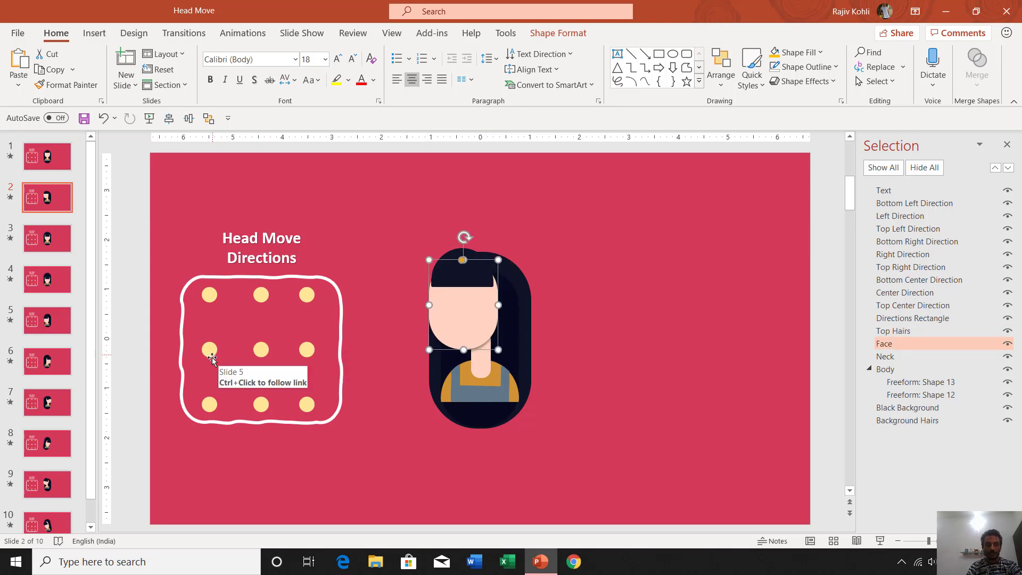
{"action": "left_click", "coordinate": [458, 278], "text": "shift"}
{"action": "left_click_drag", "start_coordinate": [459, 277], "coordinate": [445, 279]}
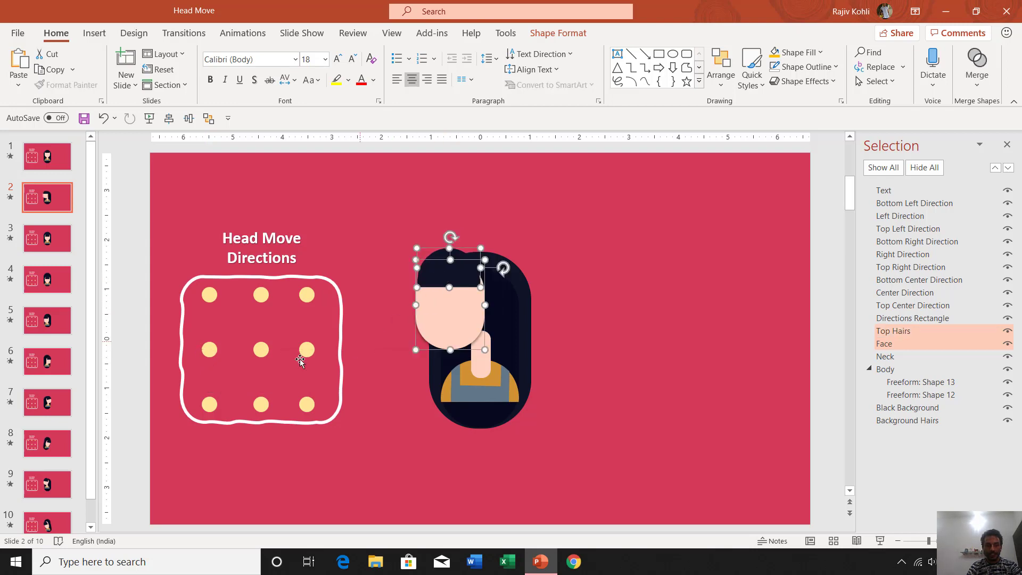
{"action": "left_click", "coordinate": [213, 359]}
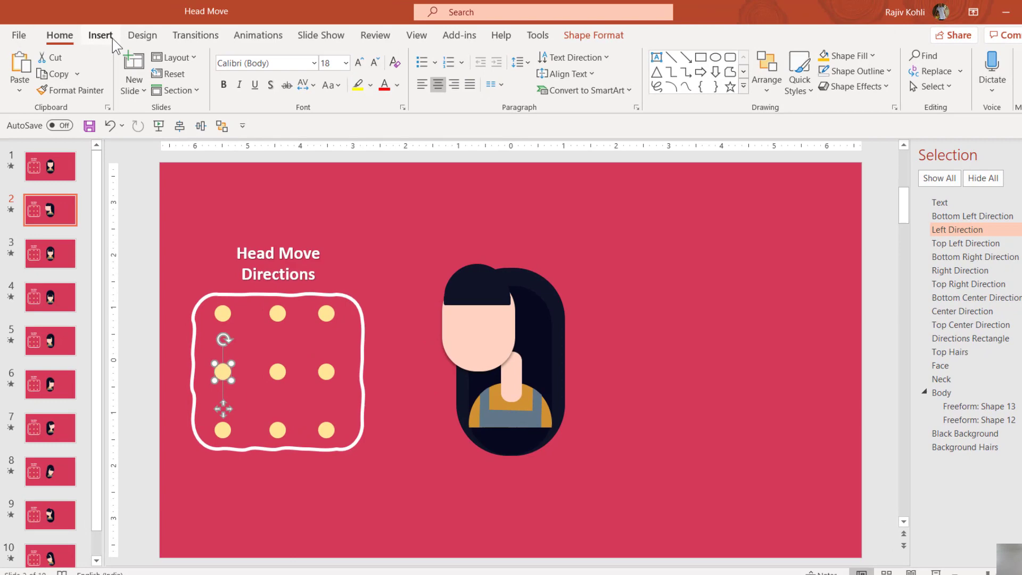
{"action": "left_click", "coordinate": [109, 36]}
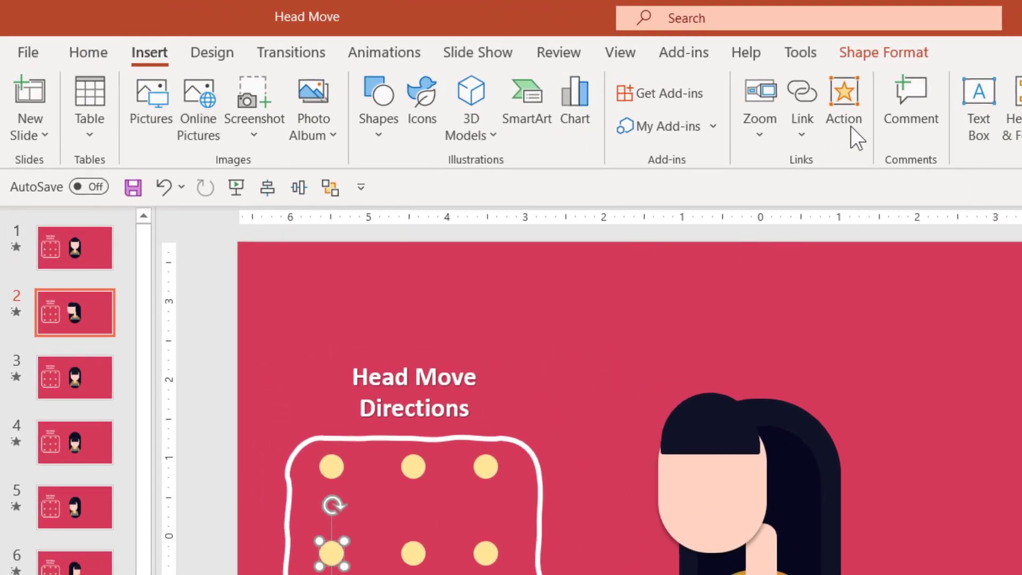
Set the dot's mouse-click action to Hyperlink to Slide 5 and apply it
{"action": "left_click", "coordinate": [850, 126]}
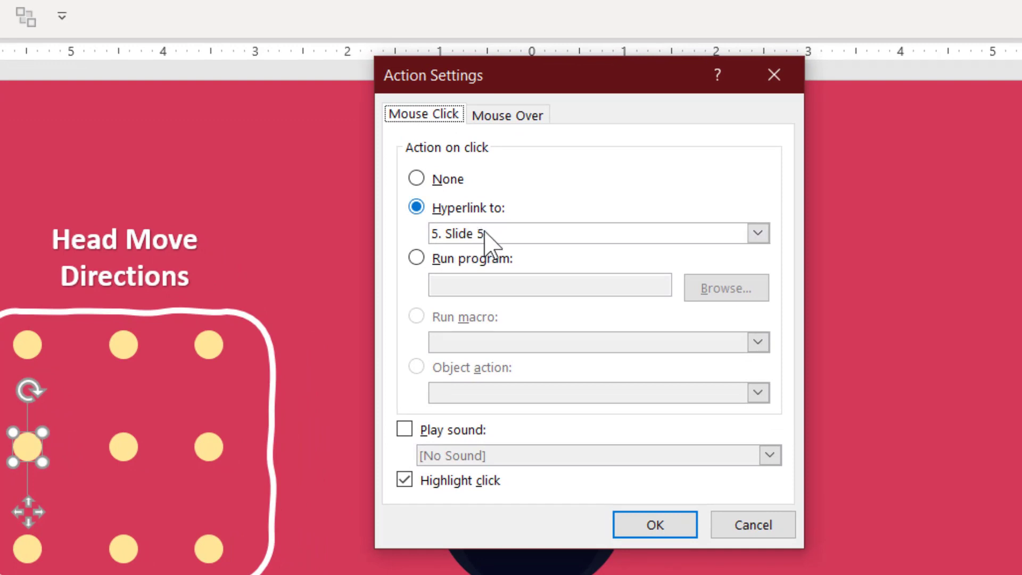
{"action": "left_click", "coordinate": [437, 181]}
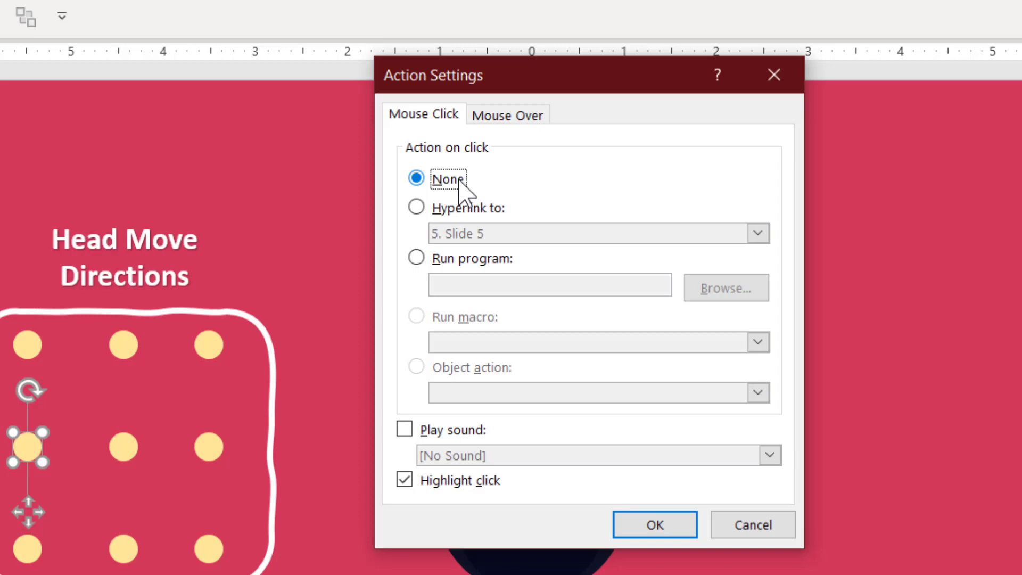
{"action": "left_click", "coordinate": [466, 210]}
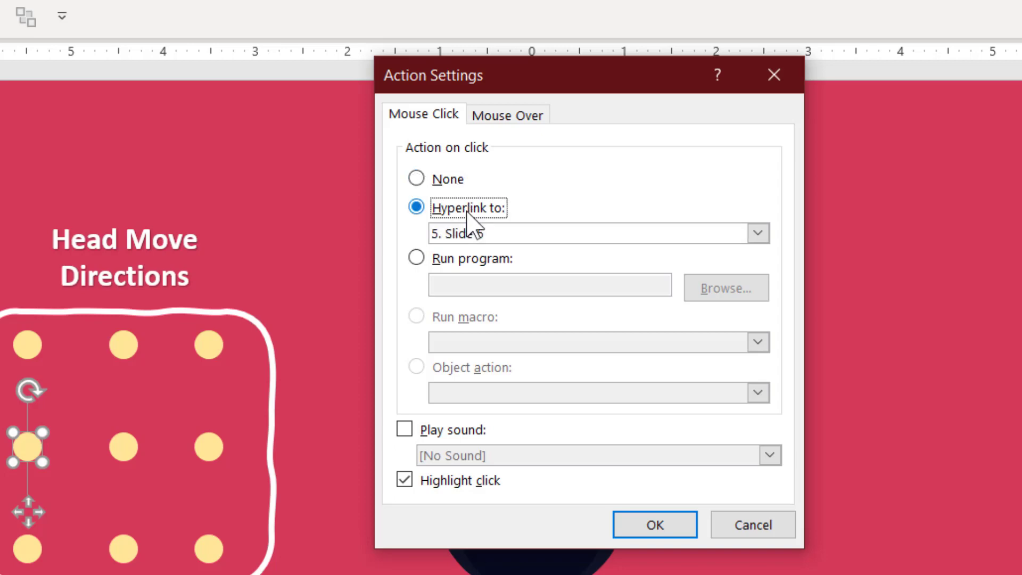
{"action": "left_click", "coordinate": [496, 236]}
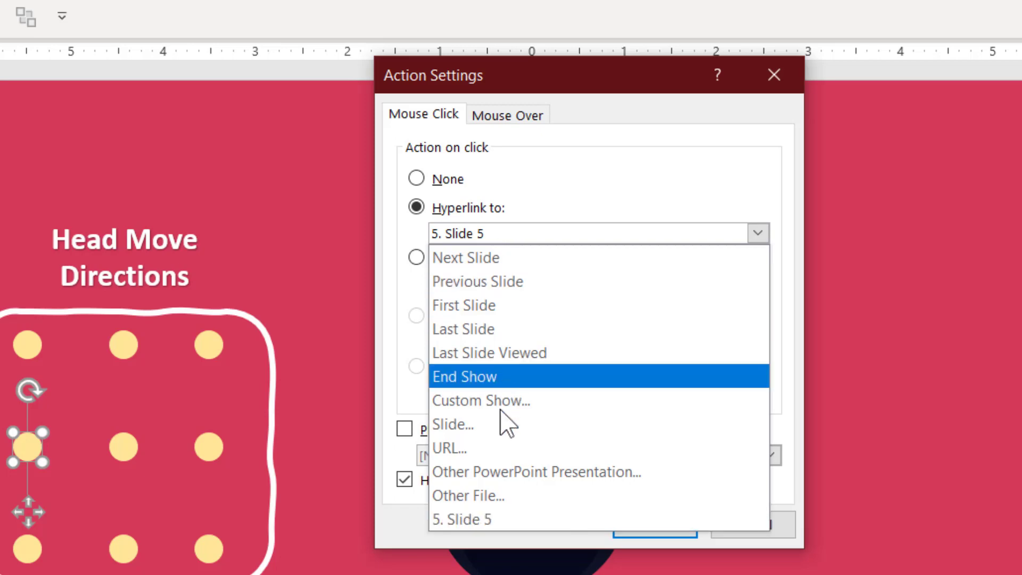
{"action": "left_click", "coordinate": [501, 426]}
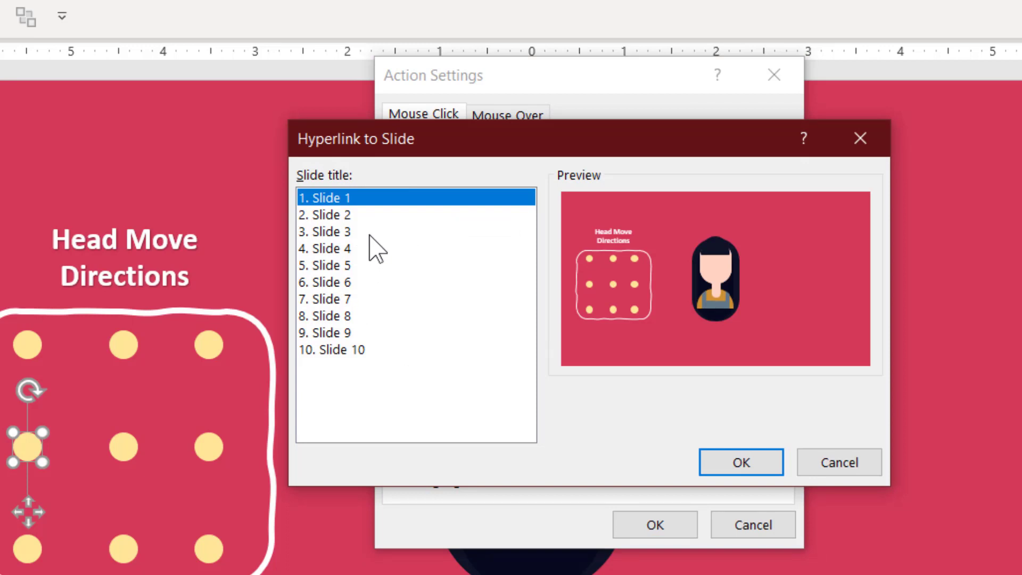
{"action": "left_click", "coordinate": [354, 281]}
{"action": "left_click", "coordinate": [365, 266]}
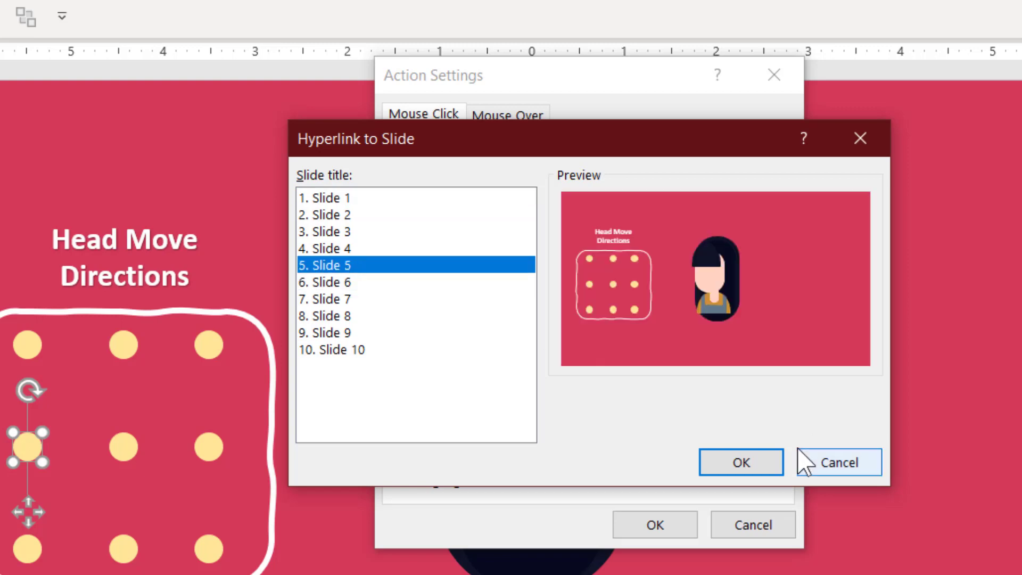
{"action": "left_click", "coordinate": [740, 459]}
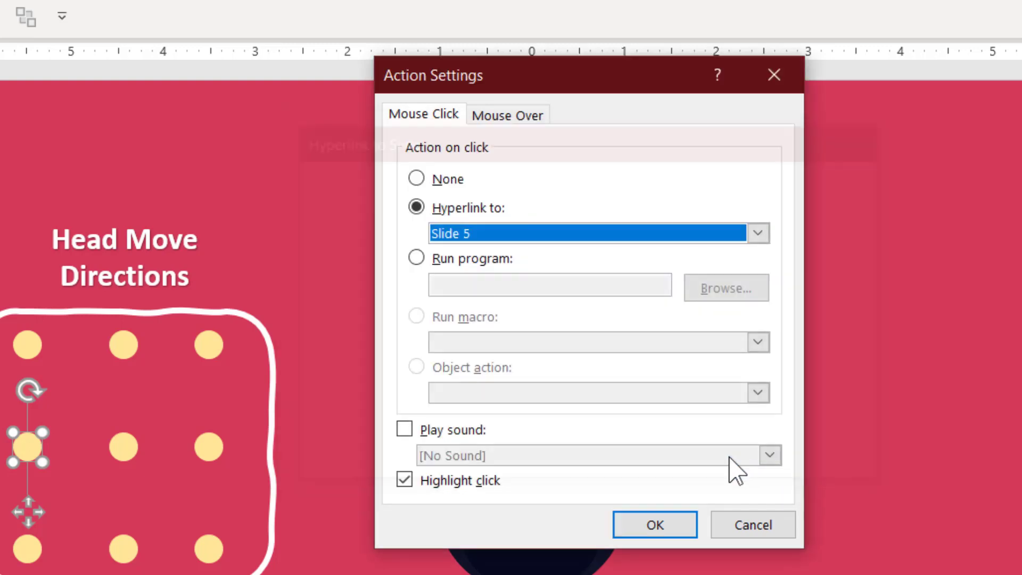
{"action": "left_click", "coordinate": [656, 525]}
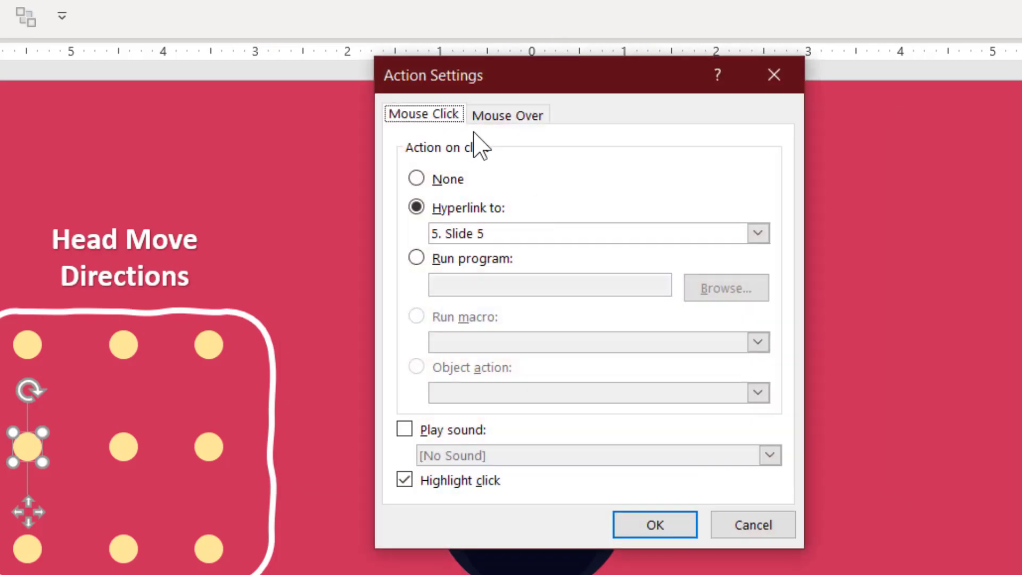
{"action": "left_click", "coordinate": [508, 115]}
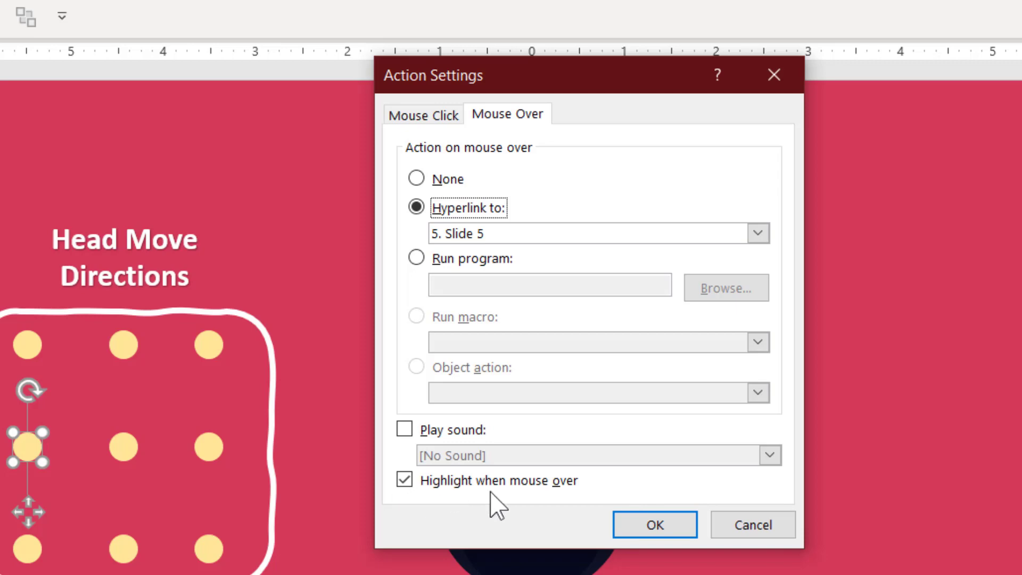
{"action": "left_click", "coordinate": [433, 118]}
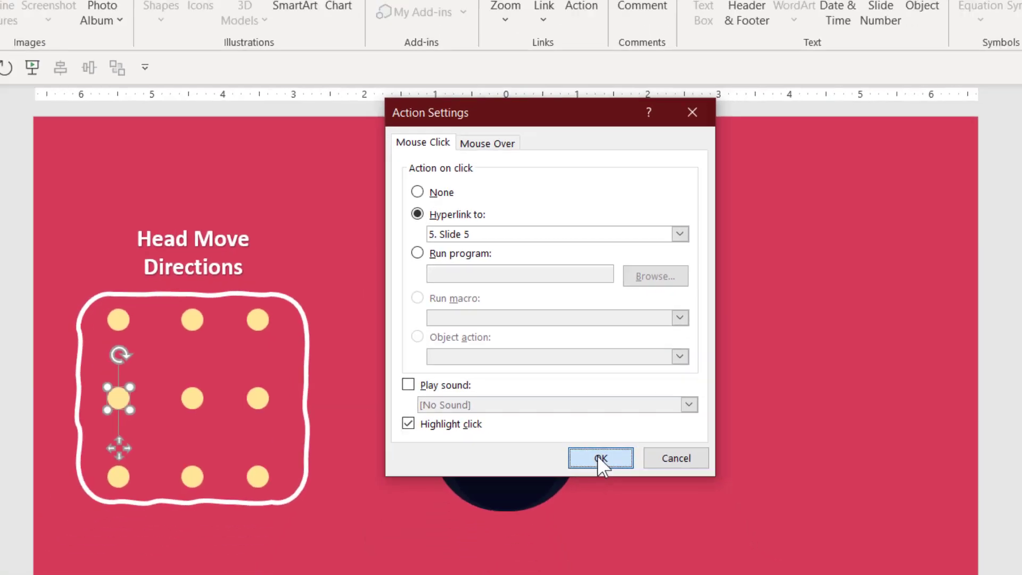
Confirm the action settings and duplicate the first slide
{"action": "left_click", "coordinate": [654, 524]}
{"action": "key", "text": "Page_Up"}
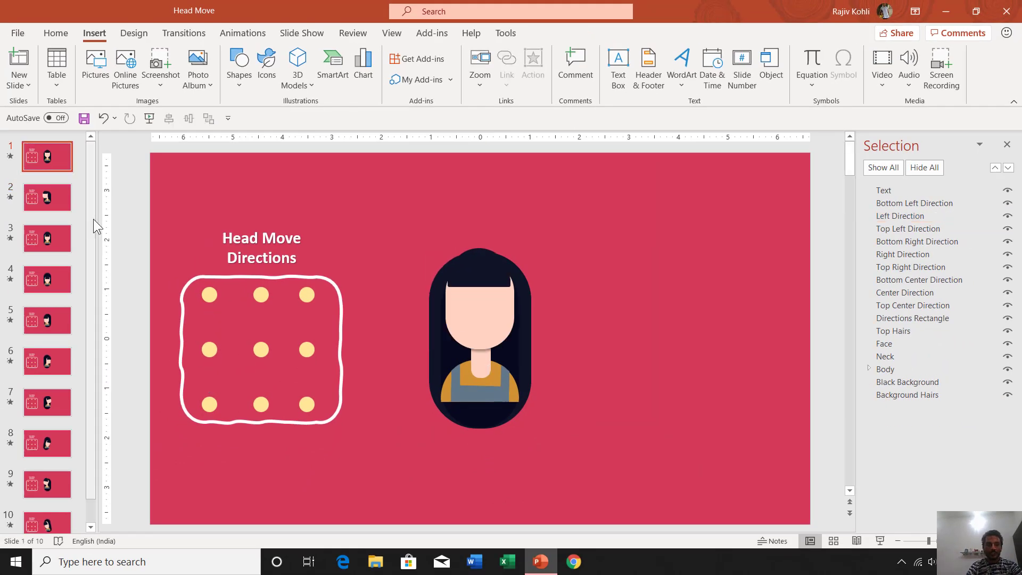
{"action": "right_click", "coordinate": [48, 159]}
{"action": "left_click", "coordinate": [95, 264]}
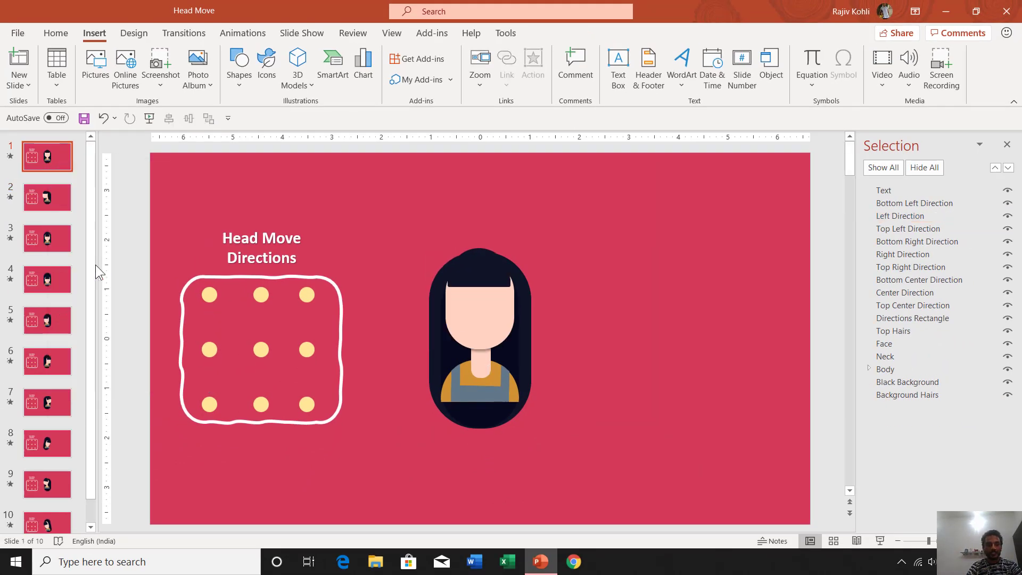
Shift the face and top hair right on the copy, then undo to keep the avatar centred
{"action": "left_click", "coordinate": [490, 317]}
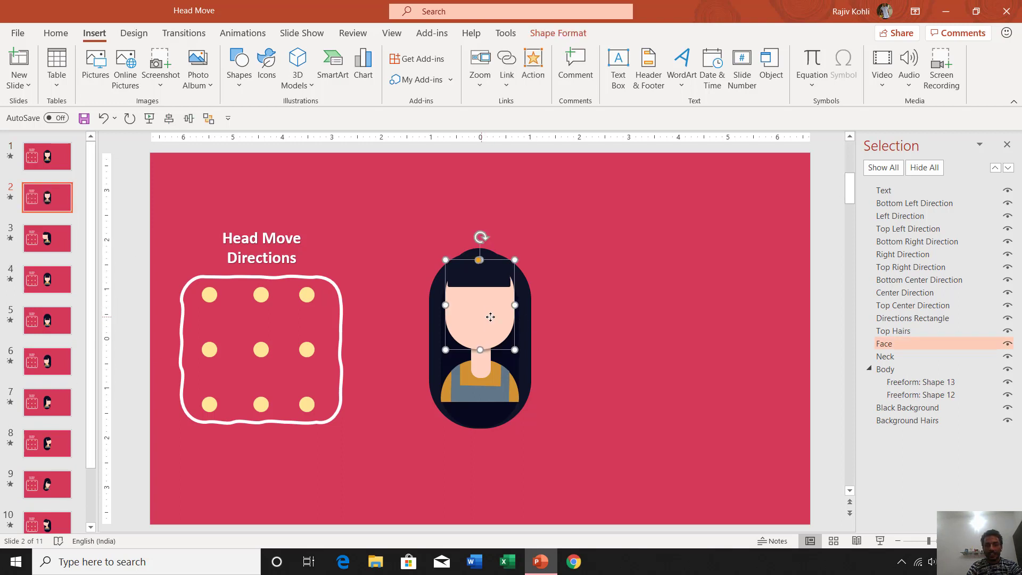
{"action": "left_click_drag", "start_coordinate": [490, 316], "coordinate": [526, 317]}
{"action": "left_click", "coordinate": [473, 273]}
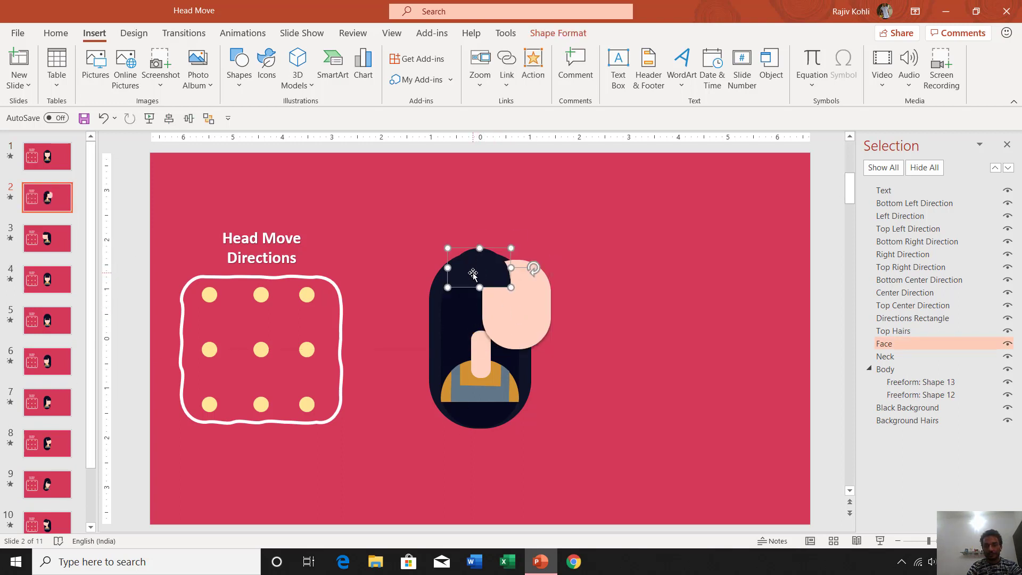
{"action": "left_click_drag", "start_coordinate": [473, 273], "coordinate": [522, 273]}
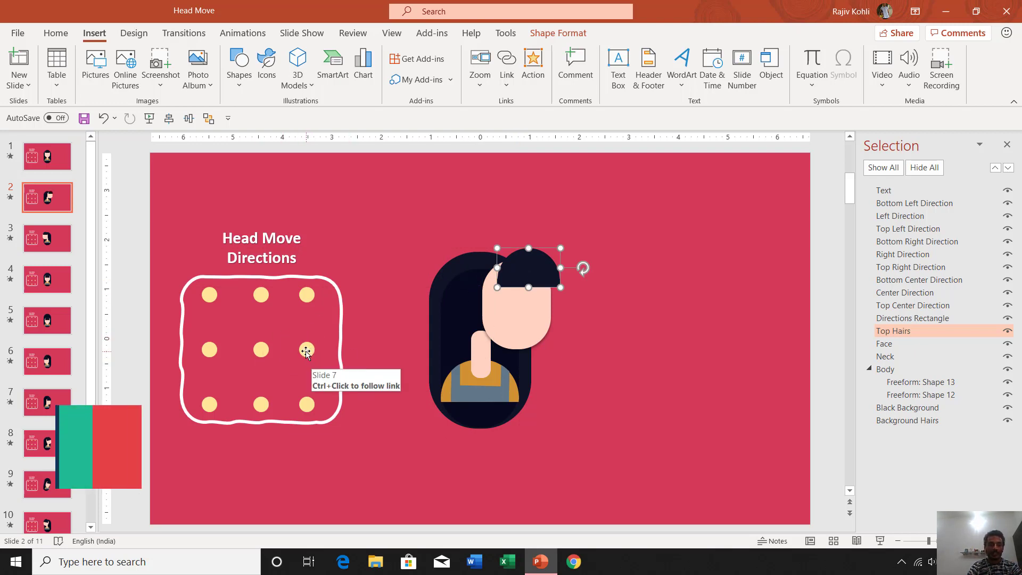
{"action": "key", "text": "ctrl+z"}
{"action": "key", "text": "ctrl+z"}
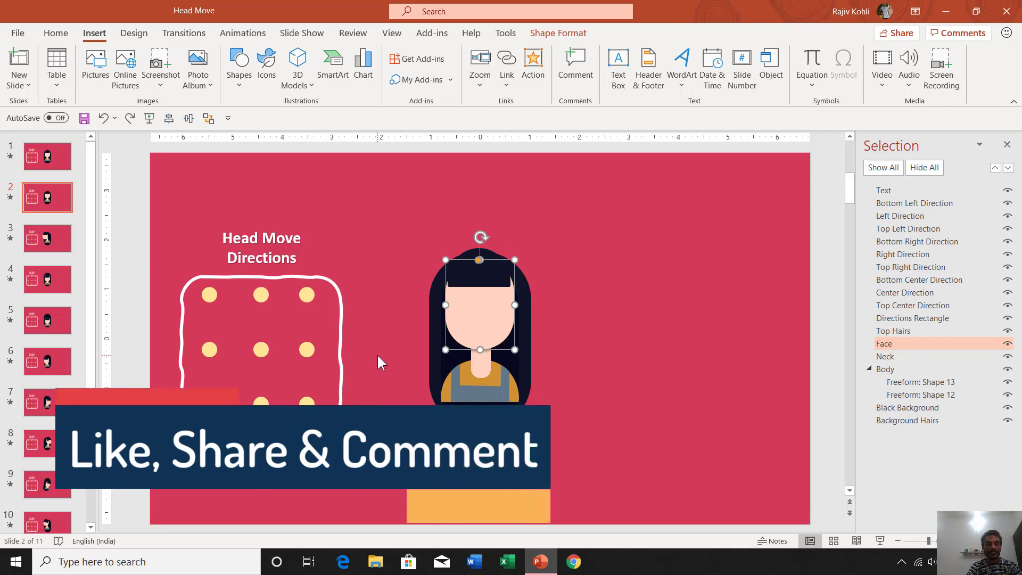